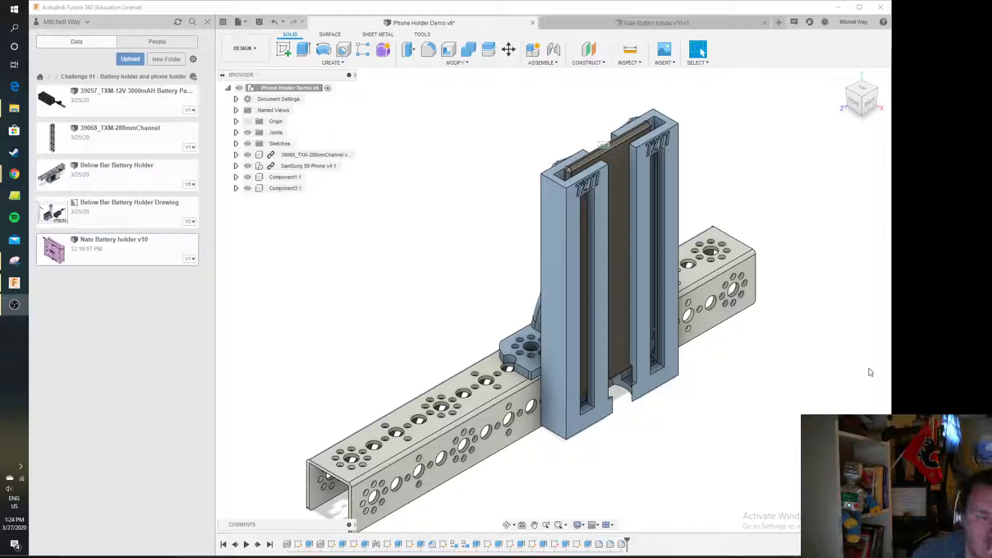
Examine the phone holder by hiding and showing the channel and phone components, and briefly view the battery holder design
left_click(247, 156)
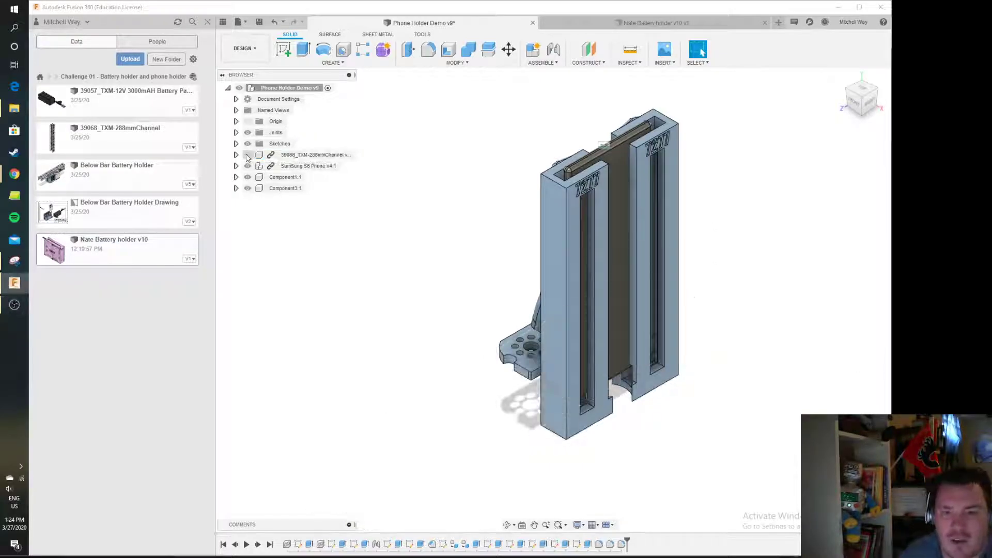
left_click(248, 155)
left_click(247, 166)
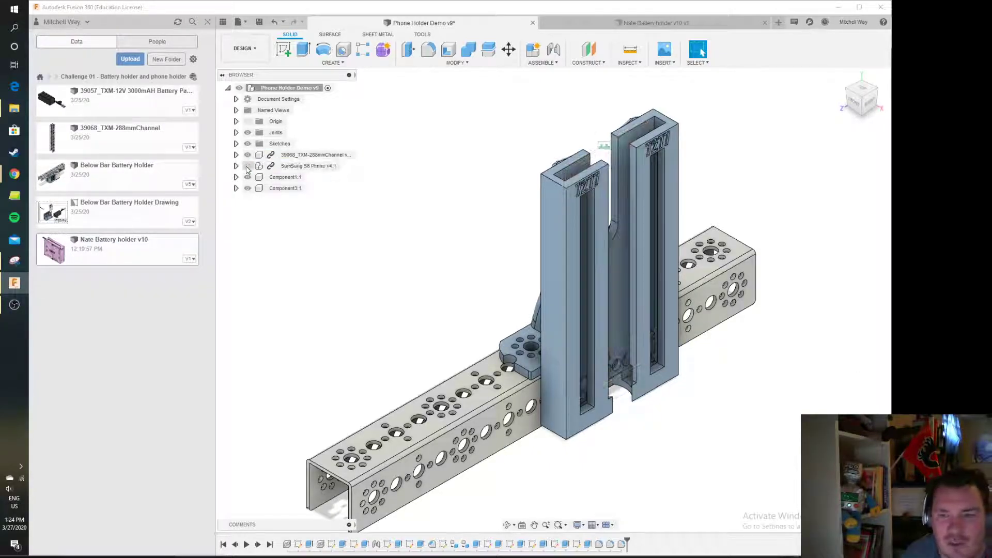
left_click(248, 166)
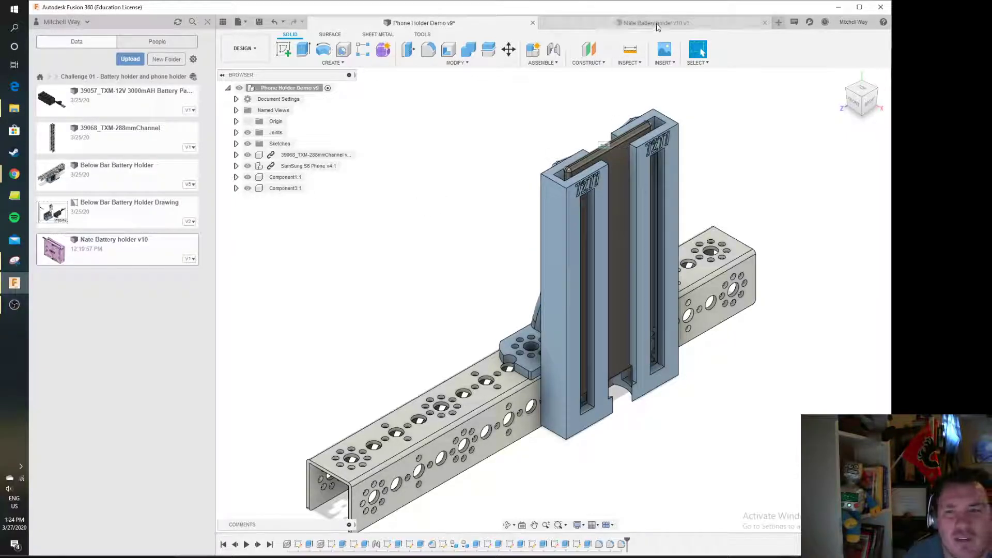
left_click(633, 22)
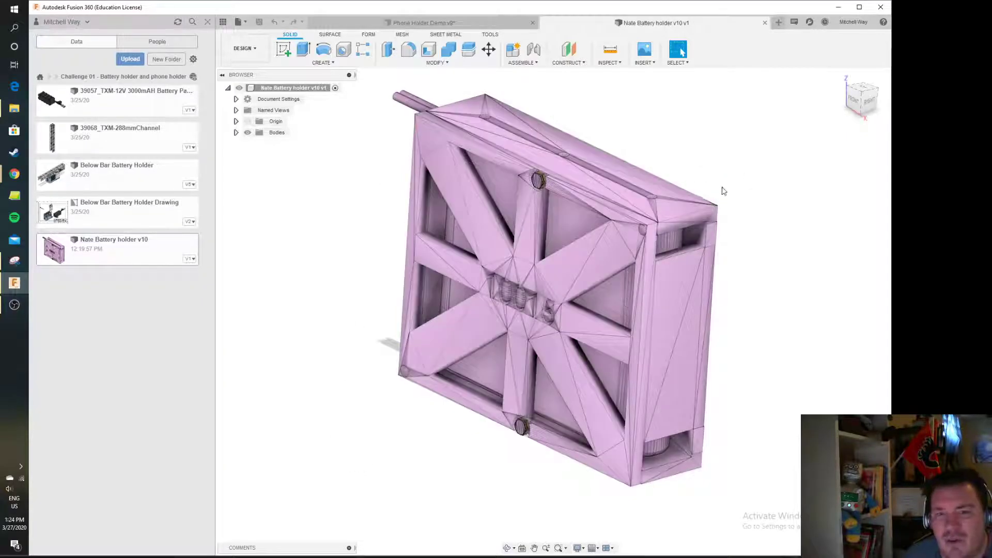
left_click(475, 24)
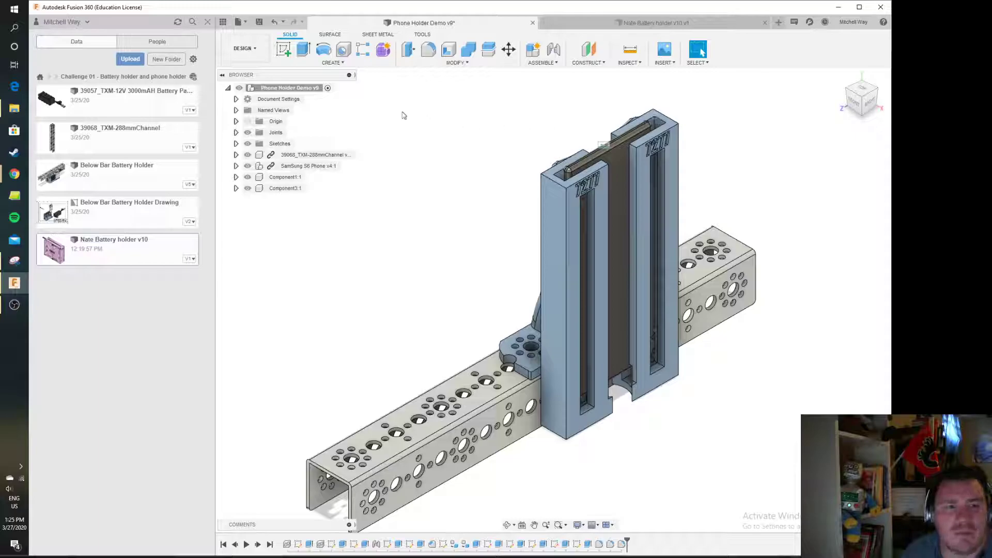
Start the 3D Print command and select the phone holder body to preview its mesh
left_click(238, 23)
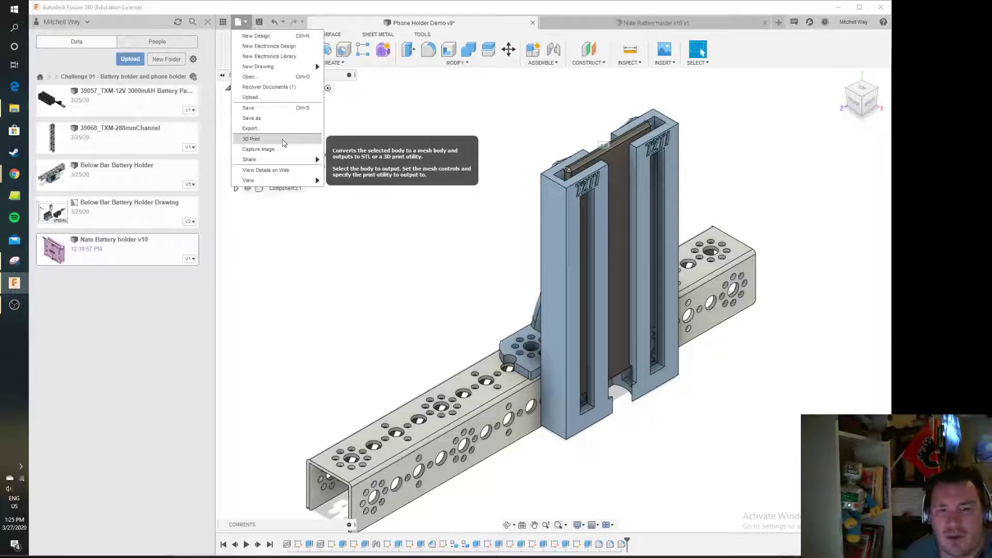
left_click(283, 140)
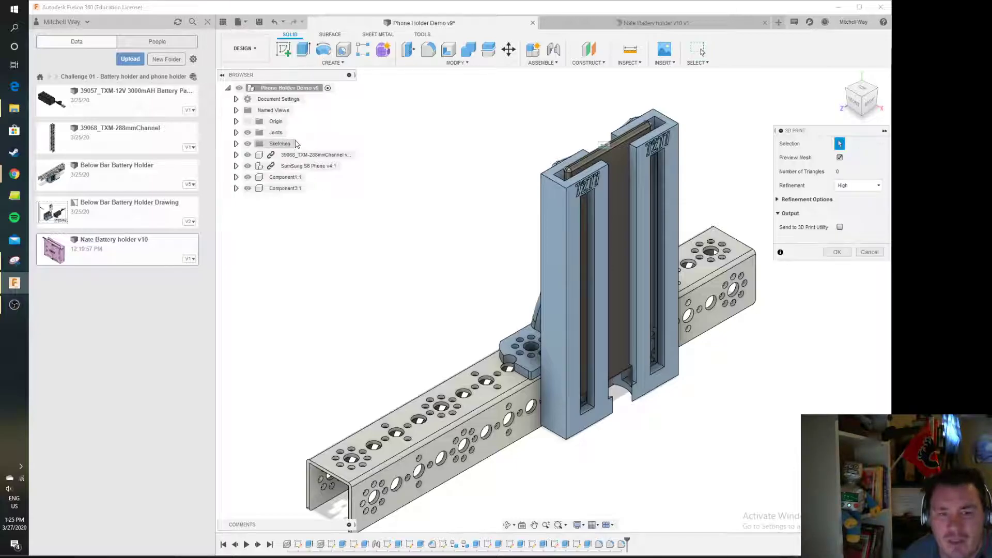
left_click(668, 174)
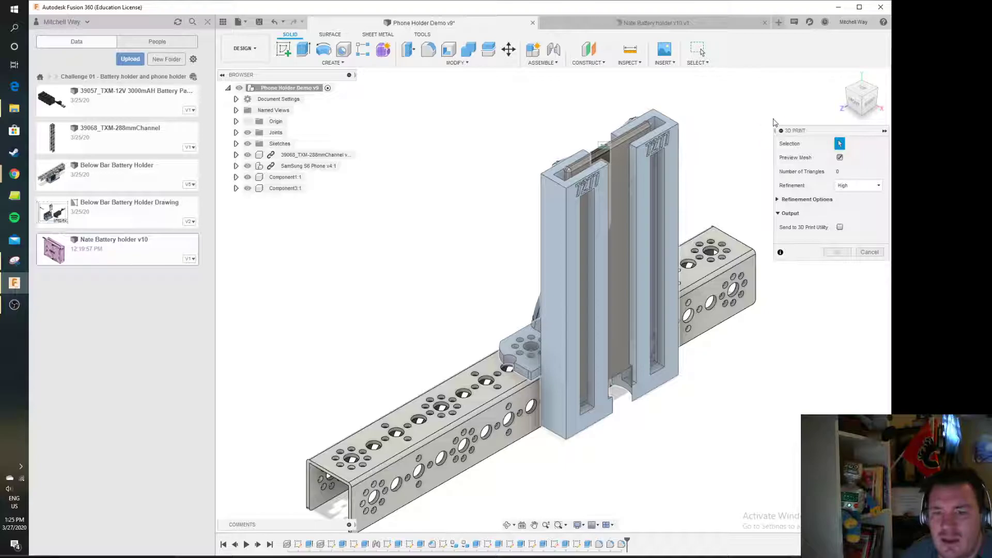
left_click(859, 89)
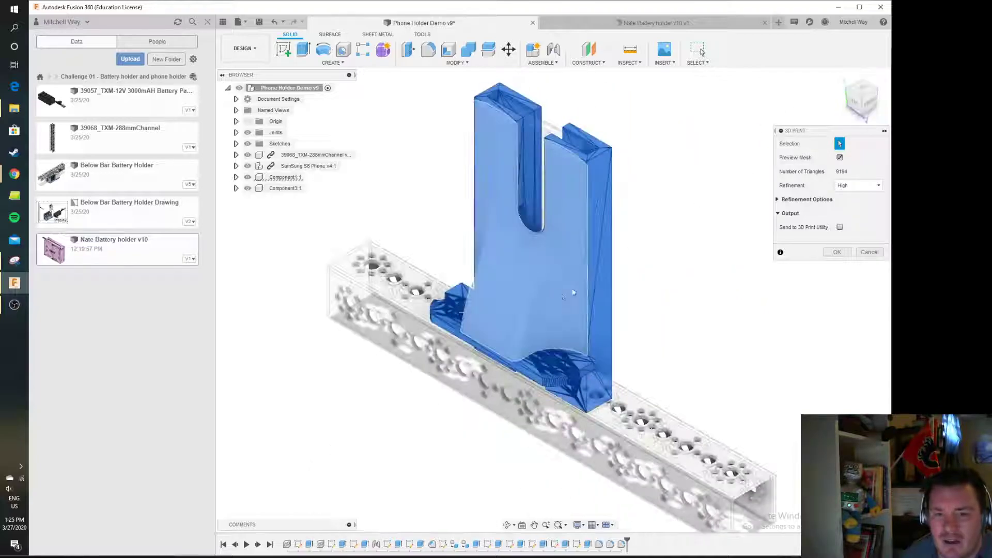
left_click(546, 296)
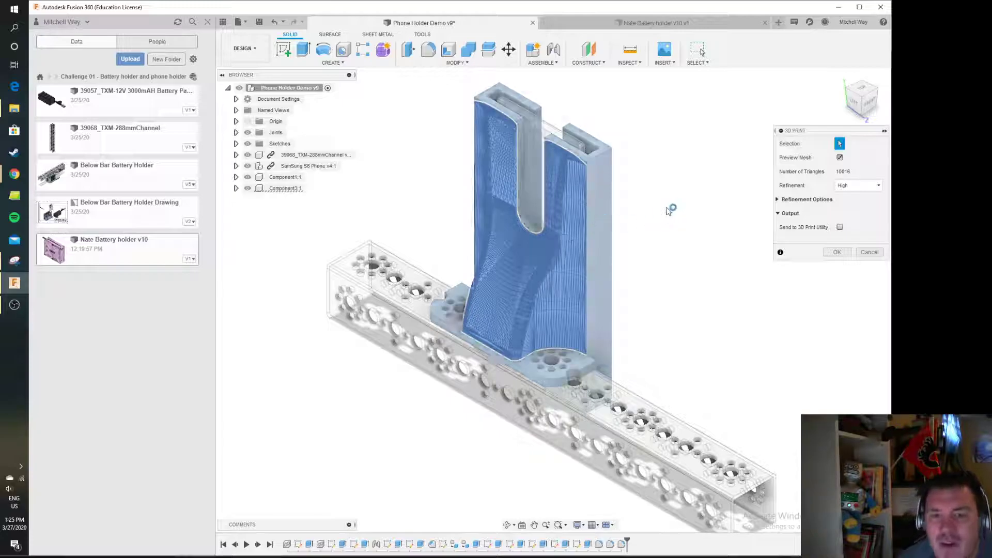
left_click(876, 90)
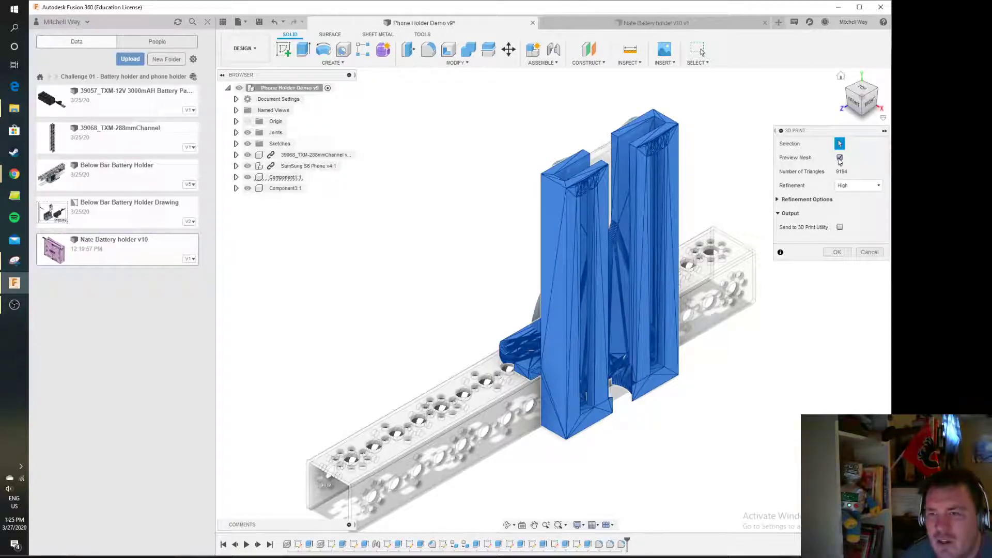
Toggle the mesh preview off and on and keep the refinement at High
left_click(840, 158)
left_click(840, 158)
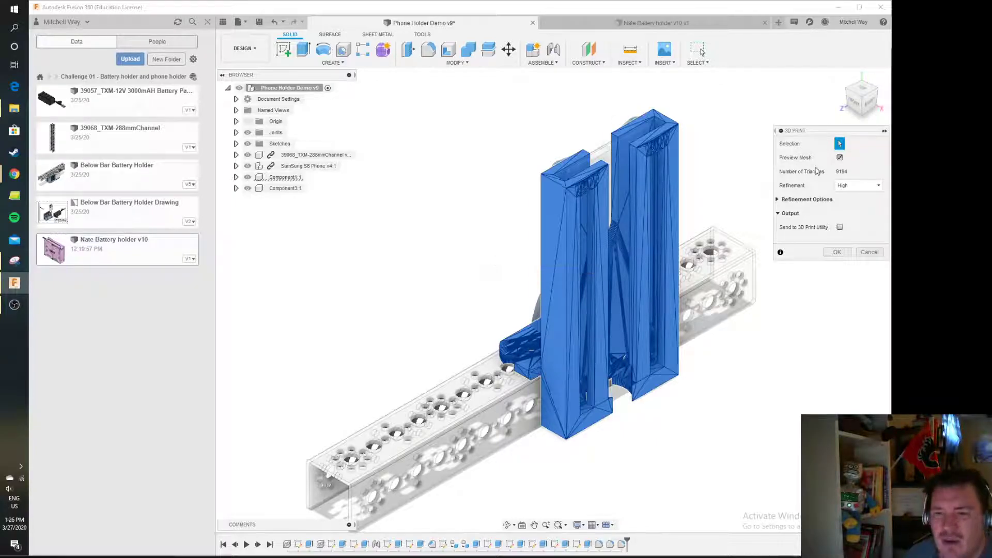
left_click(856, 186)
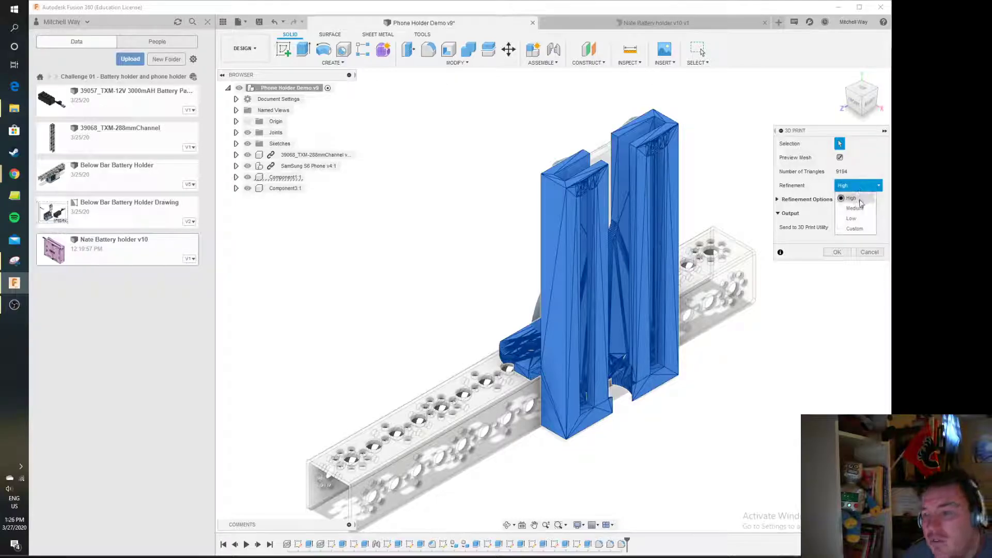
left_click(860, 199)
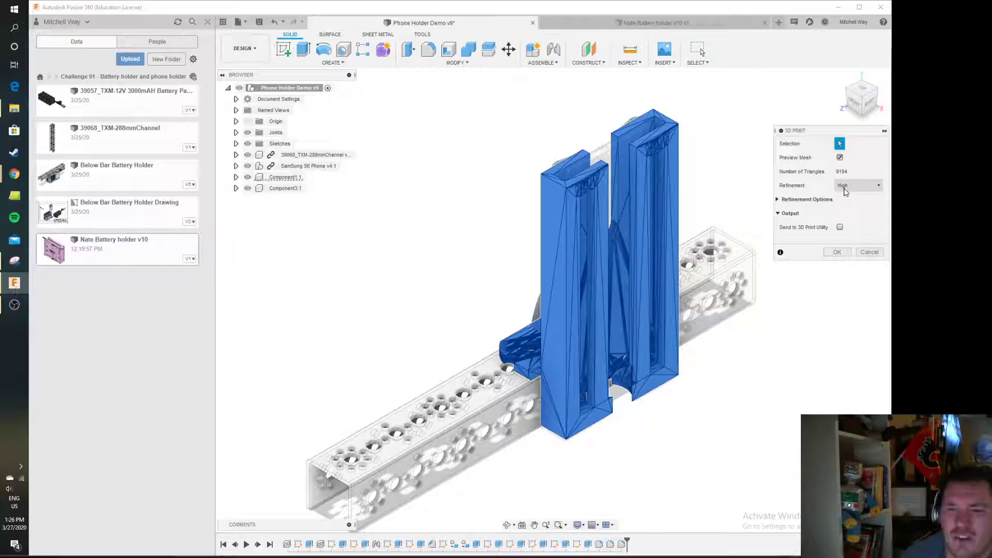
Leave Send to 3D Print Utility unchecked and confirm the 3D Print output
left_click(840, 228)
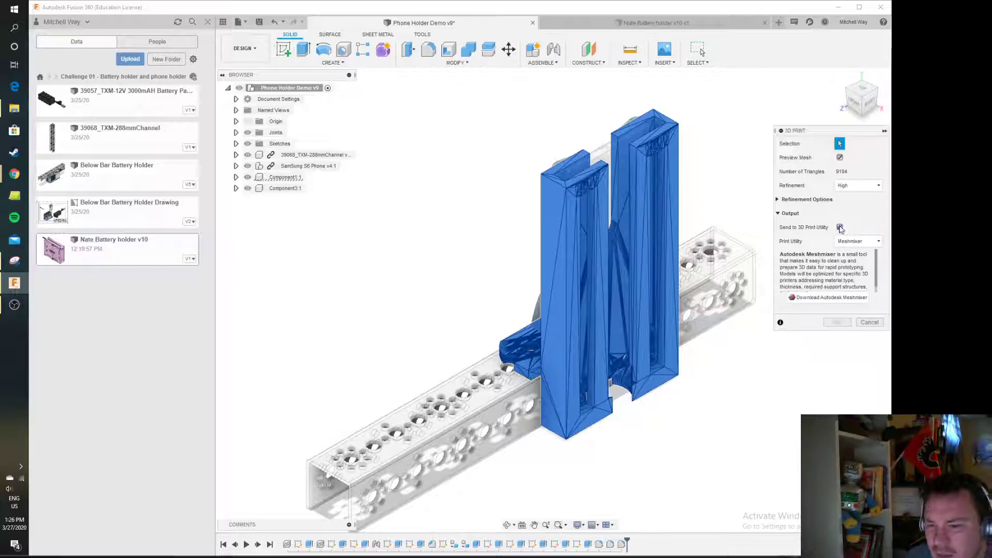
left_click(840, 228)
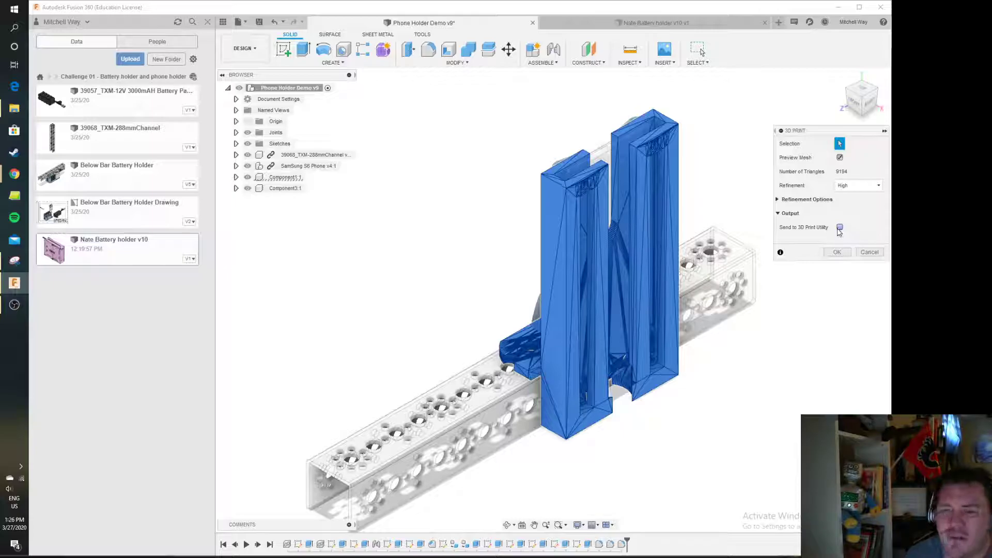
left_click(833, 253)
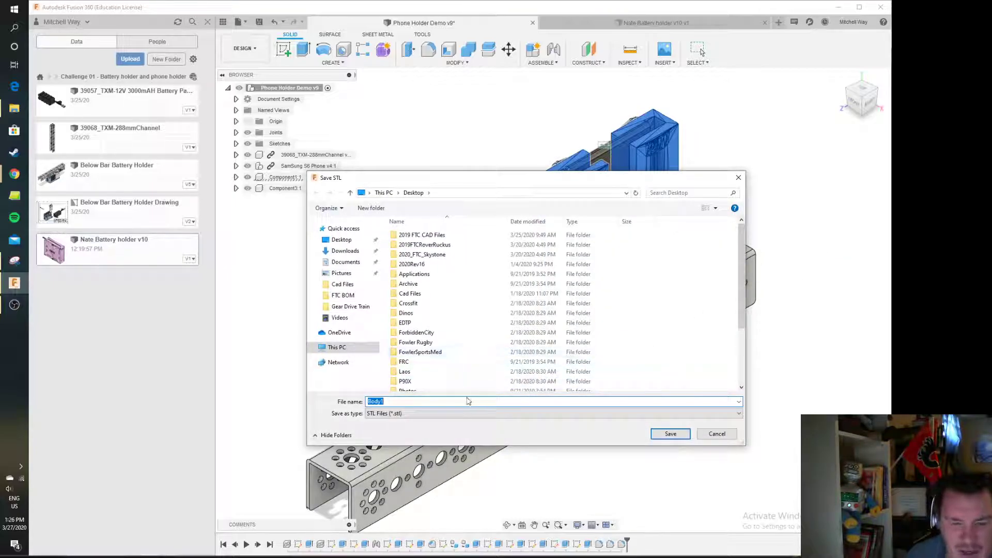
Save the STL to the Desktop under the existing 7277 phone holder file name, replacing the old file
type("7")
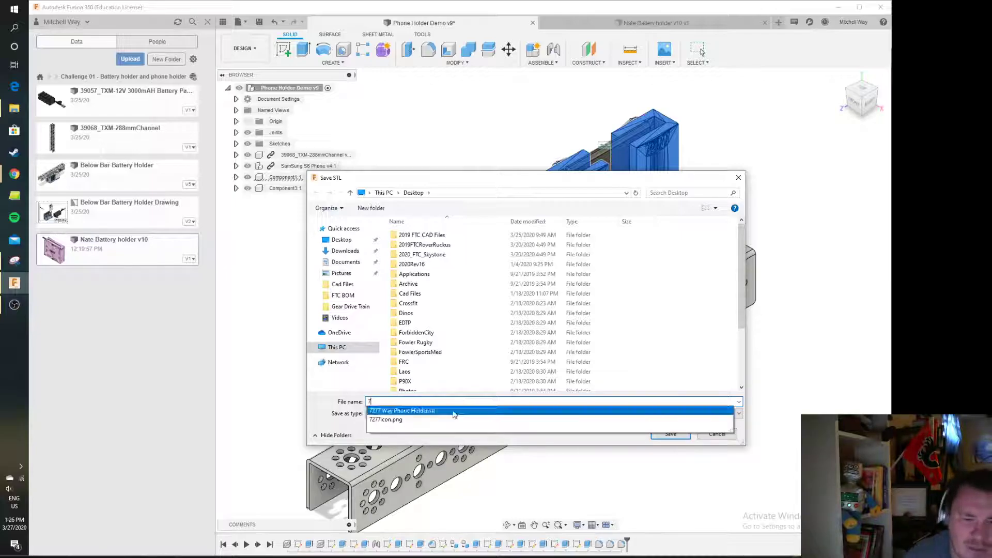
left_click(447, 410)
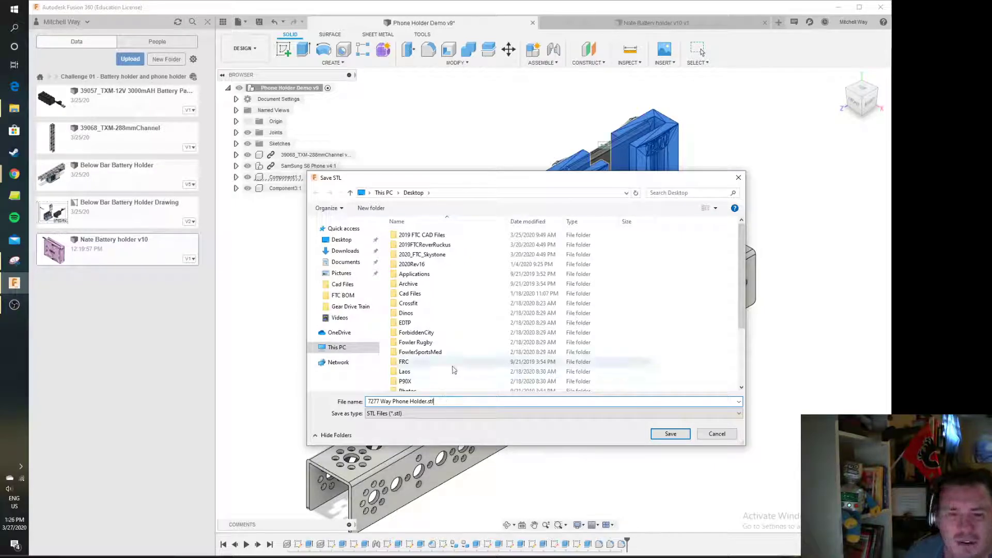
left_click(670, 434)
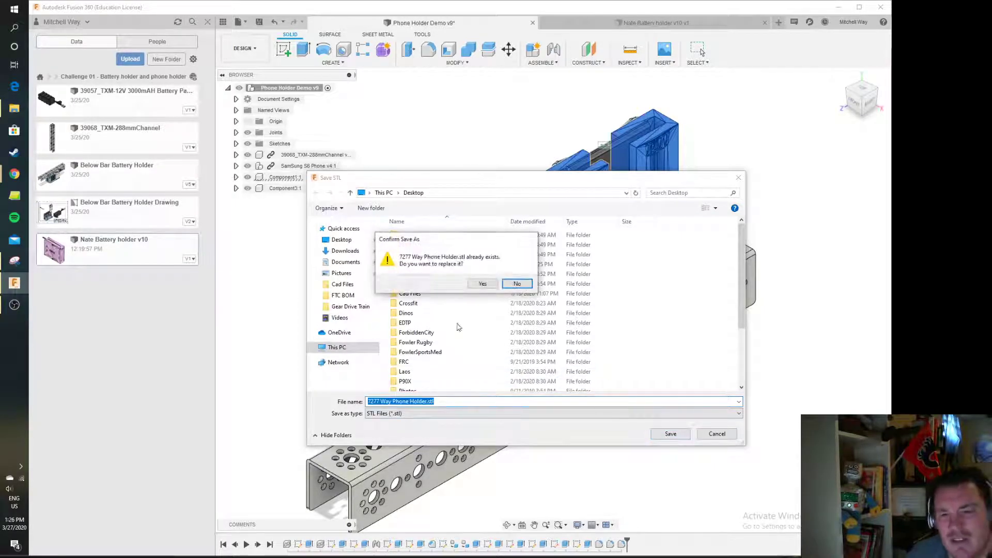
left_click(479, 294)
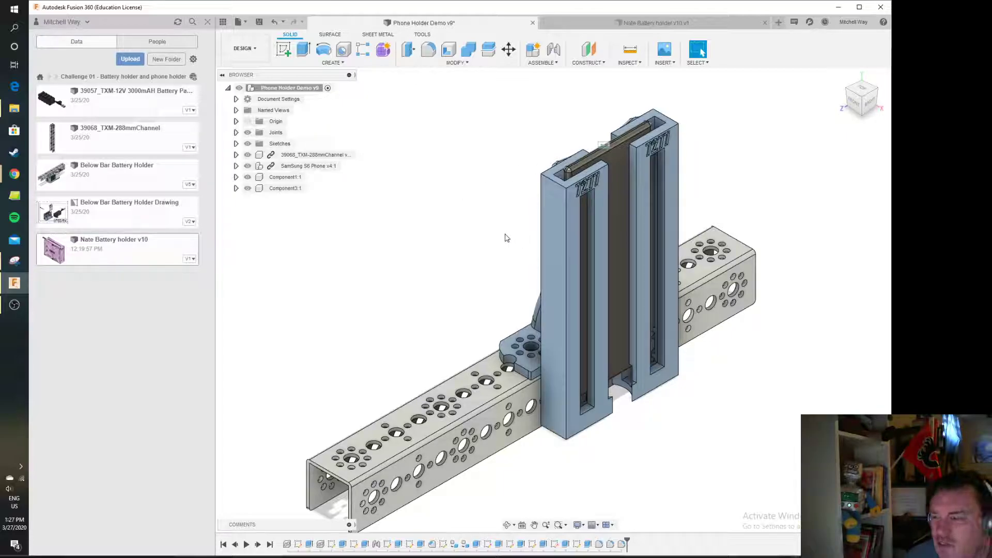
Orbit around the battery holder design to examine its shape from different sides
left_click(624, 22)
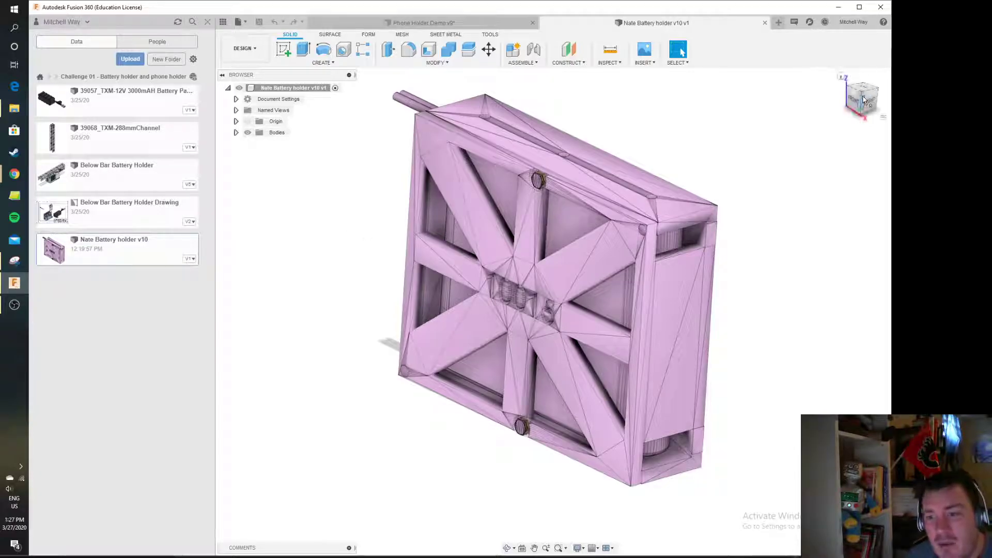
mouse_move(864, 98)
left_mouse_down()
mouse_move(790, 112)
mouse_move(869, 99)
left_mouse_up()
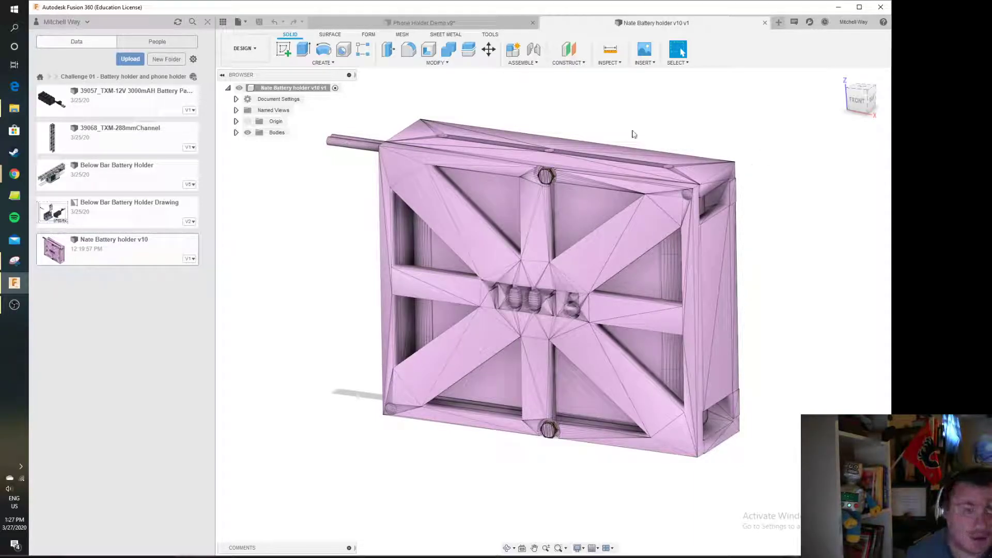
left_click(481, 23)
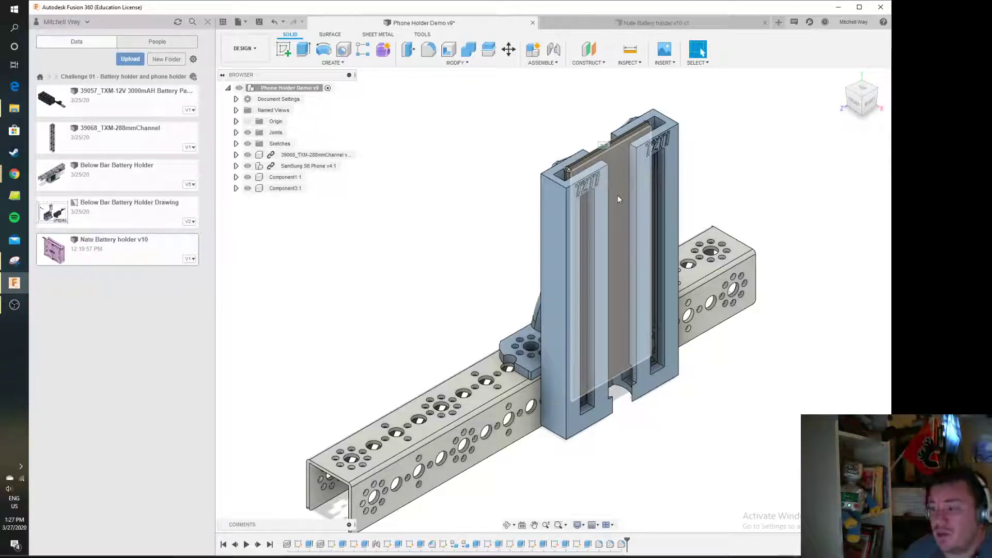
left_click(603, 22)
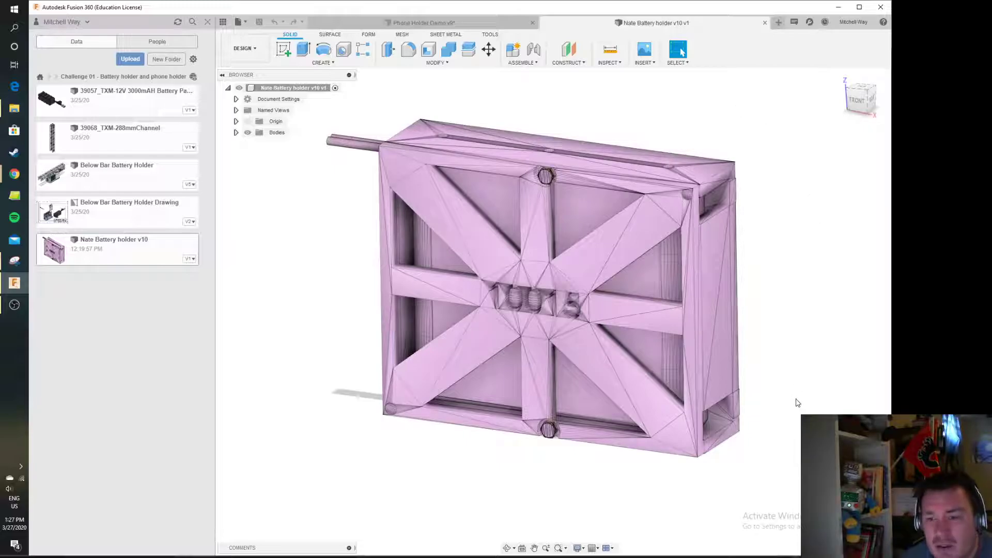
left_click_drag(862, 107, 741, 252)
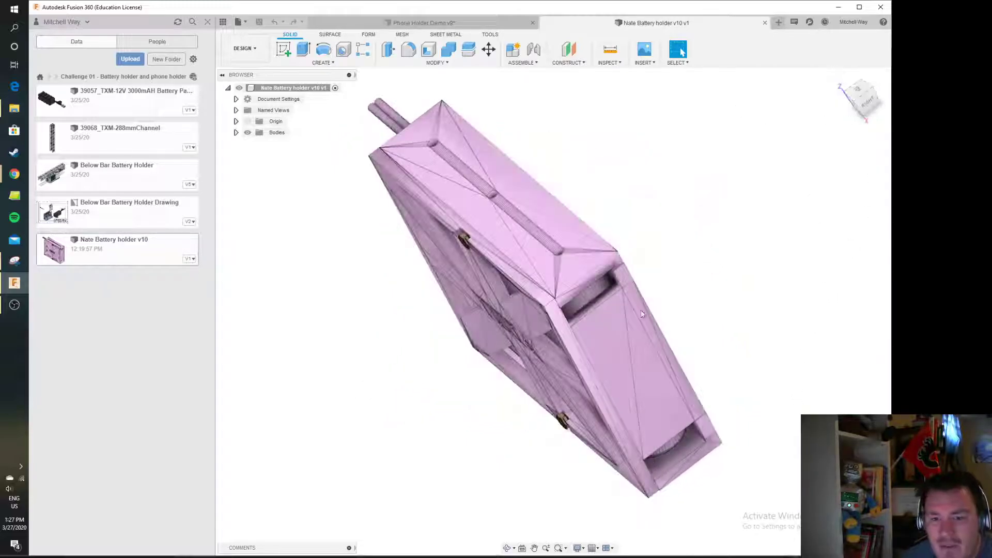
left_click(852, 97)
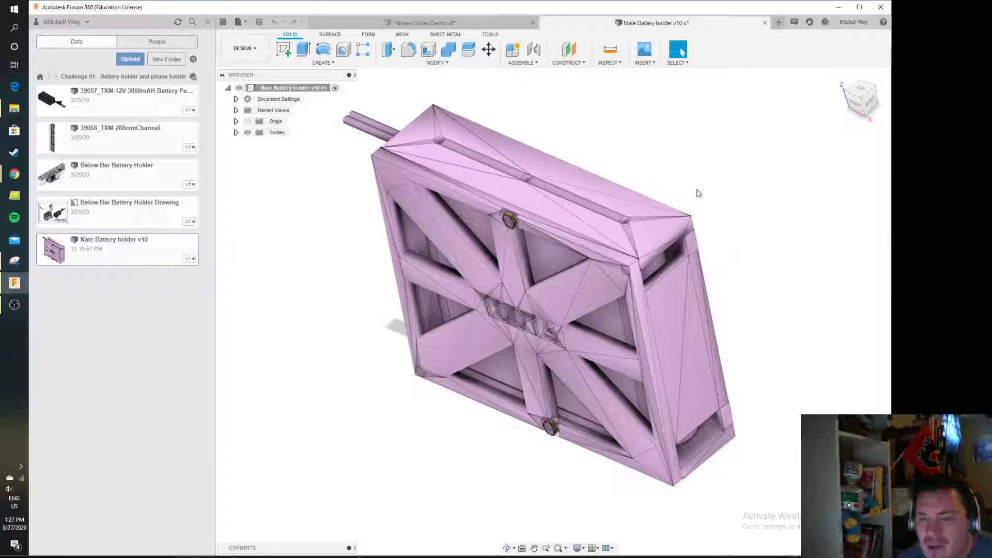
Create a section analysis on a battery holder face, offsetting the section plane to -300 mm
left_click(677, 63)
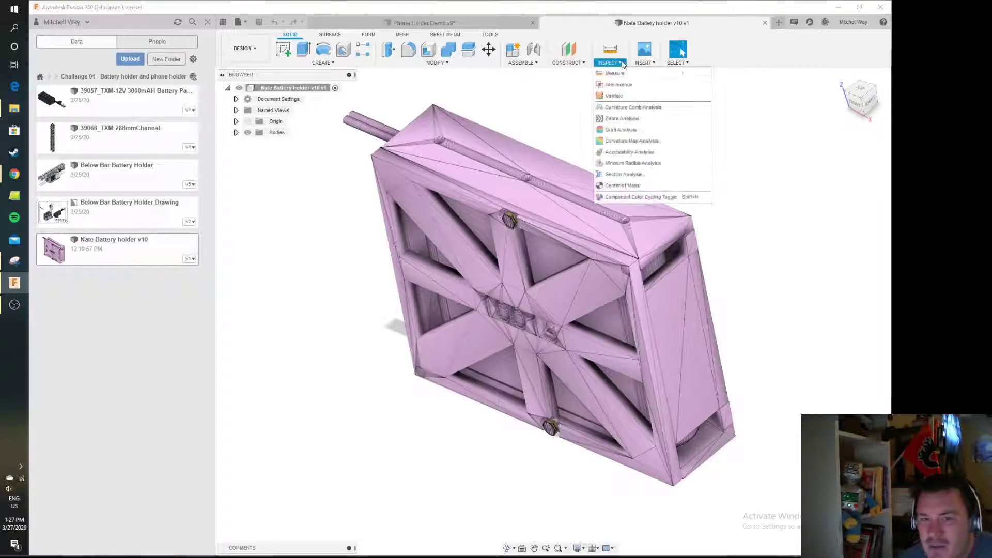
left_click(610, 62)
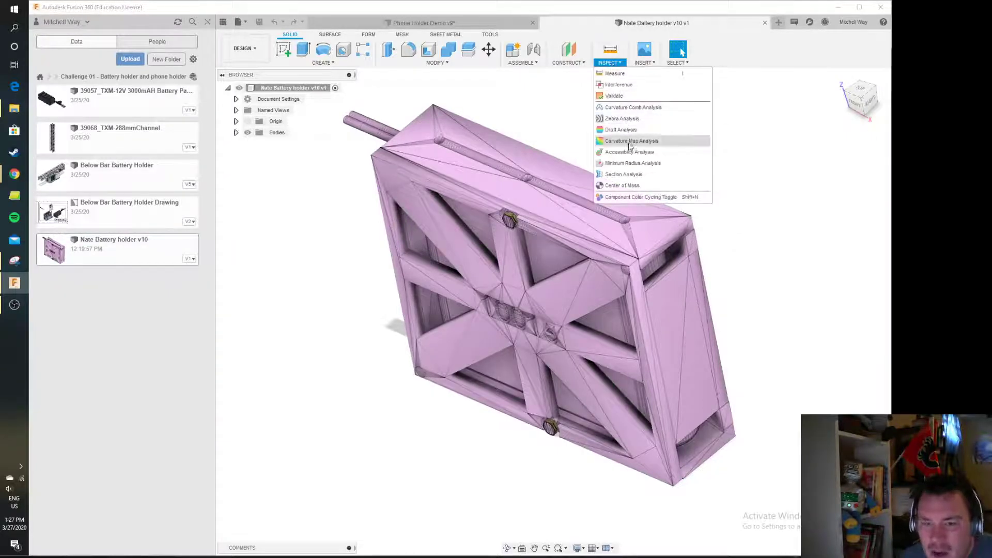
left_click(645, 181)
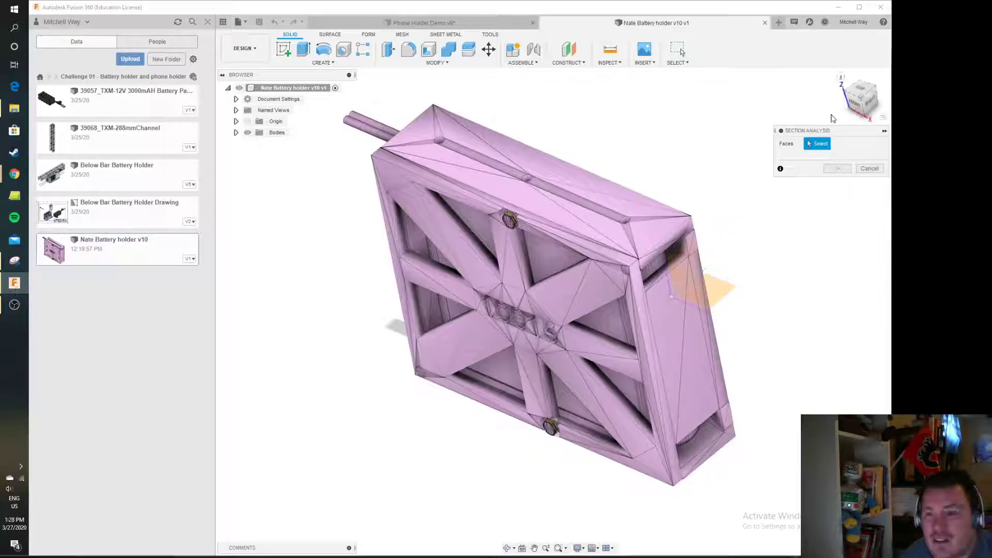
left_click(855, 105)
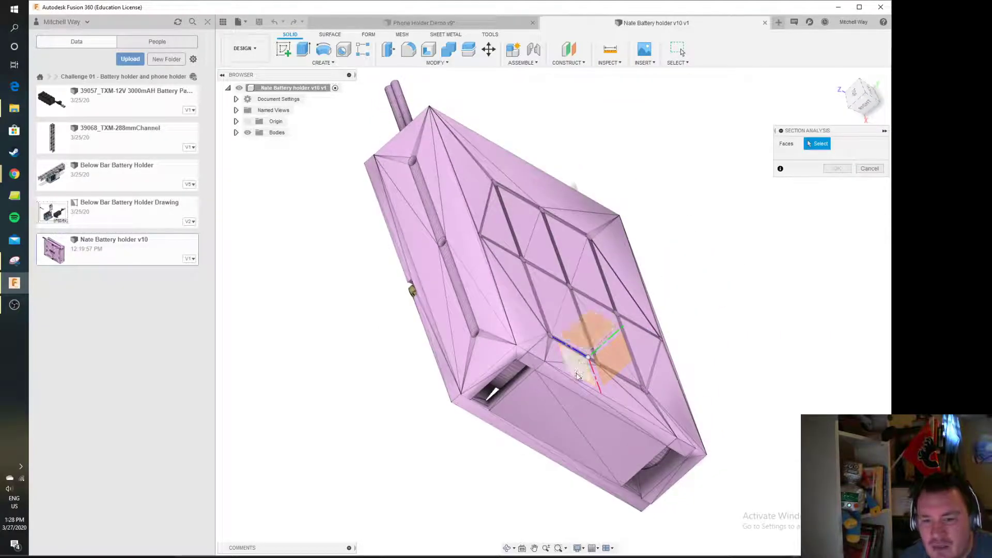
left_click(581, 364)
left_click_drag(599, 346, 545, 394)
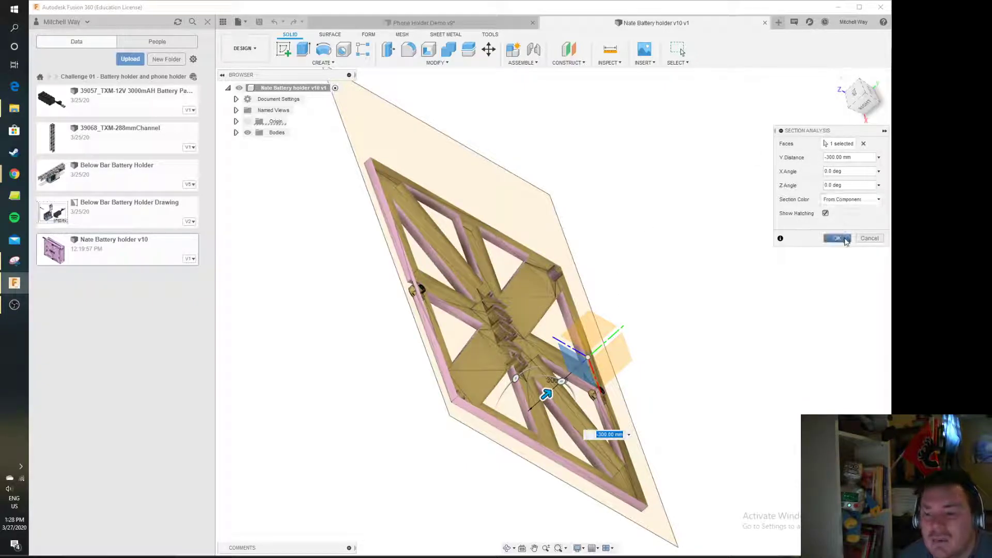
left_click(837, 238)
mouse_move(860, 98)
left_mouse_down()
mouse_move(838, 117)
mouse_move(864, 106)
left_mouse_up()
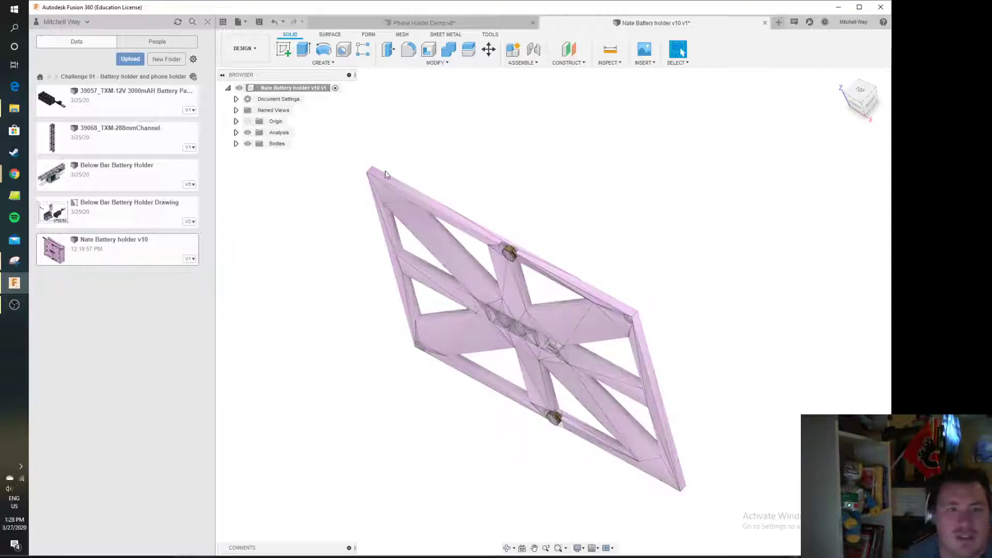
Roll the phone holder design's timeline back to an earlier feature
left_click(439, 21)
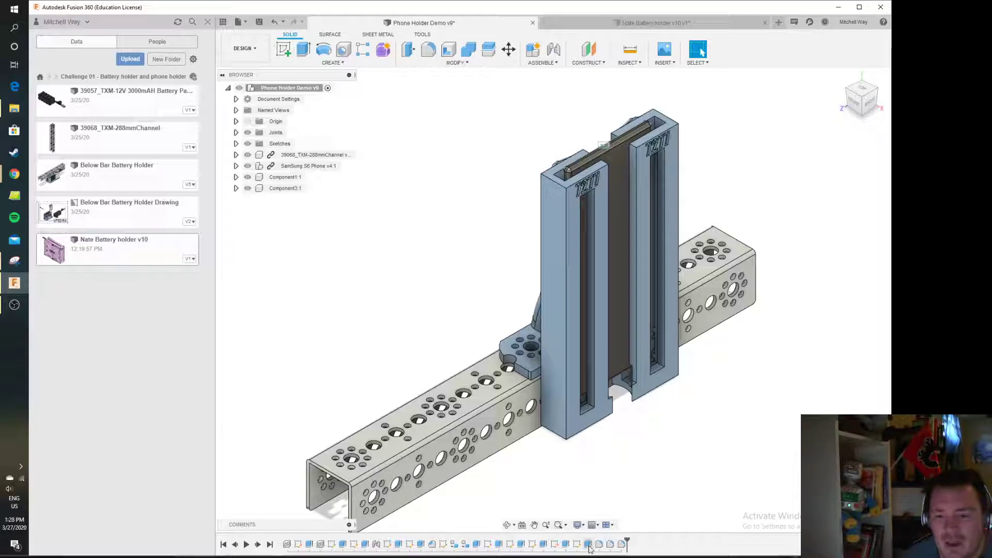
left_click_drag(627, 540, 491, 541)
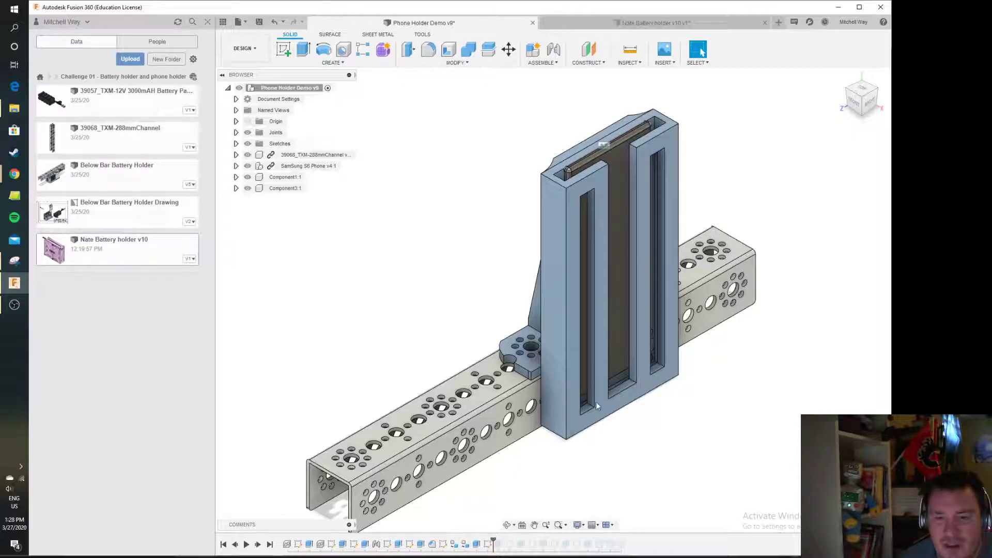
Orbit the phone holder design while stepping its timeline back to an early feature and forward to the end
middle_click_drag(545, 481, 588, 484, "shift")
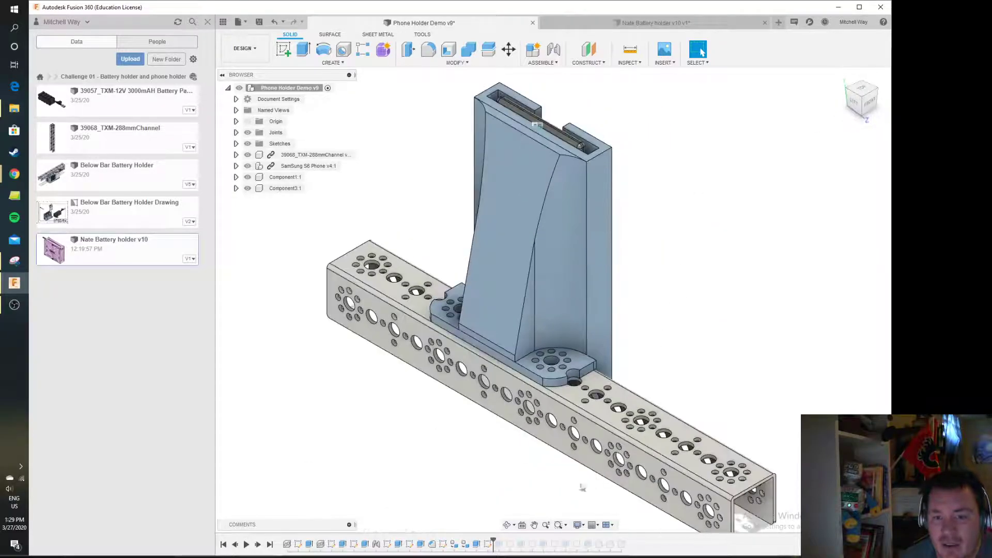
left_click_drag(494, 541, 364, 546)
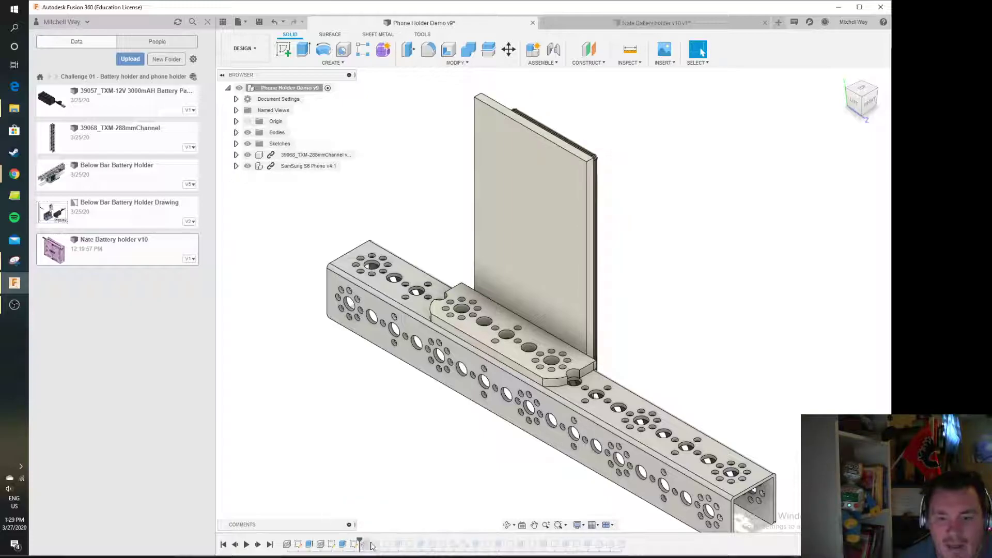
left_click_drag(866, 98, 752, 226)
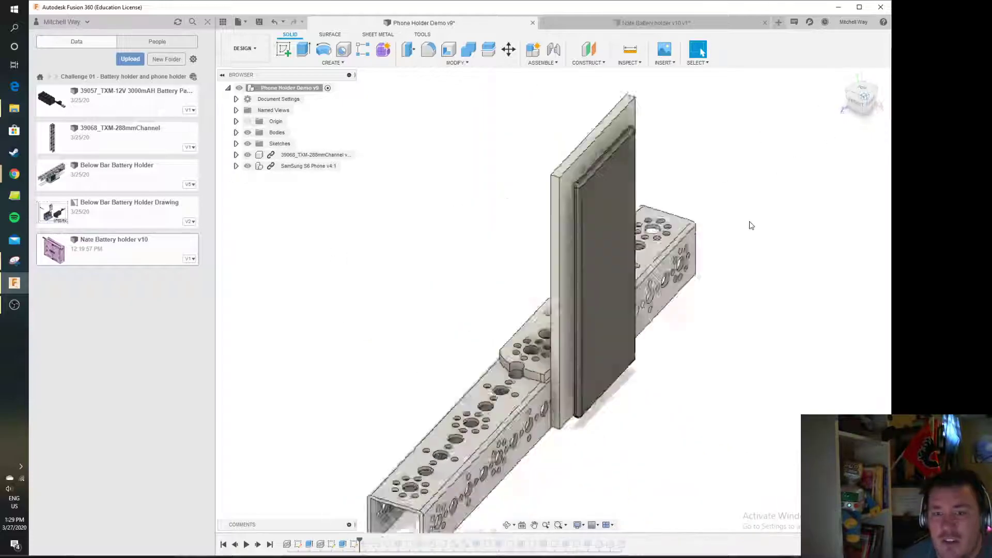
left_click_drag(360, 541, 627, 541)
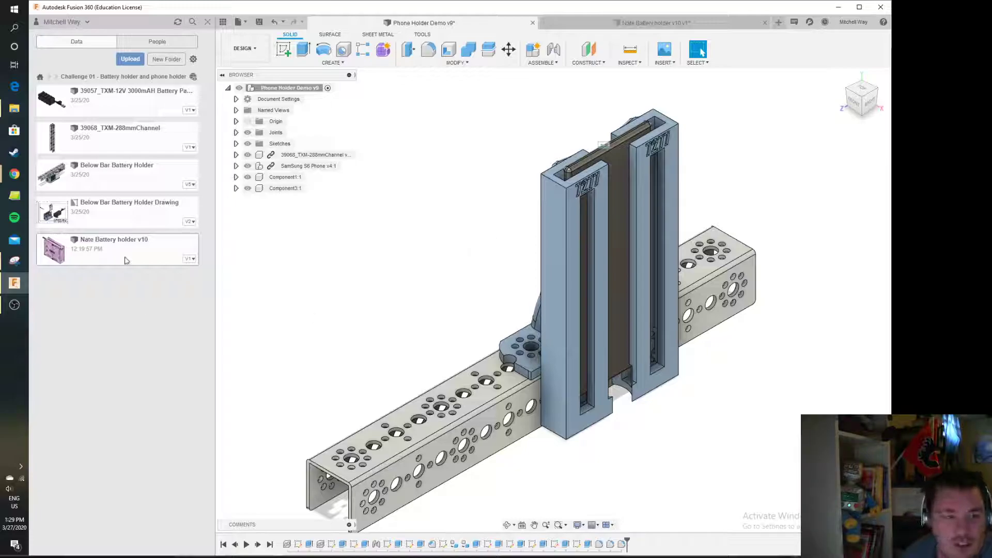
left_click(239, 23)
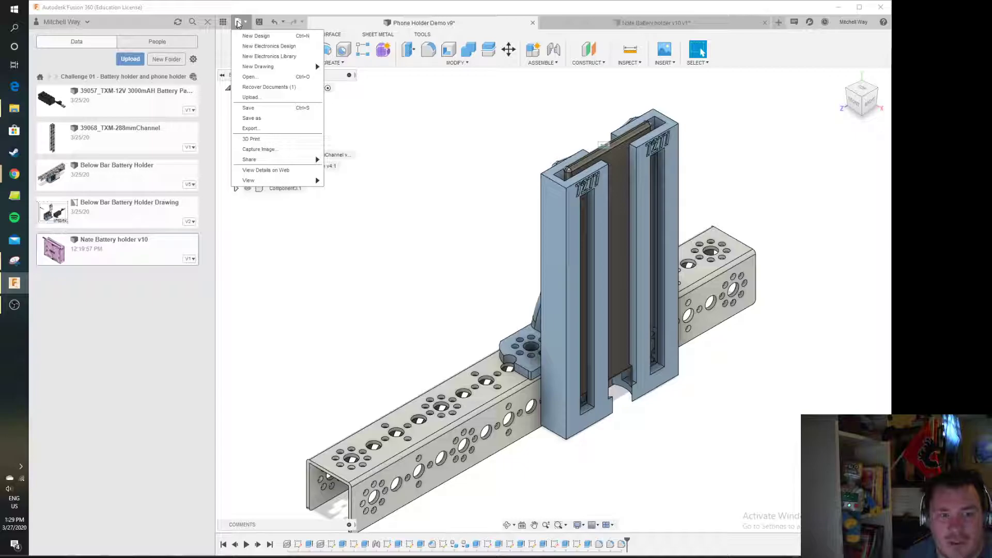
left_click(294, 129)
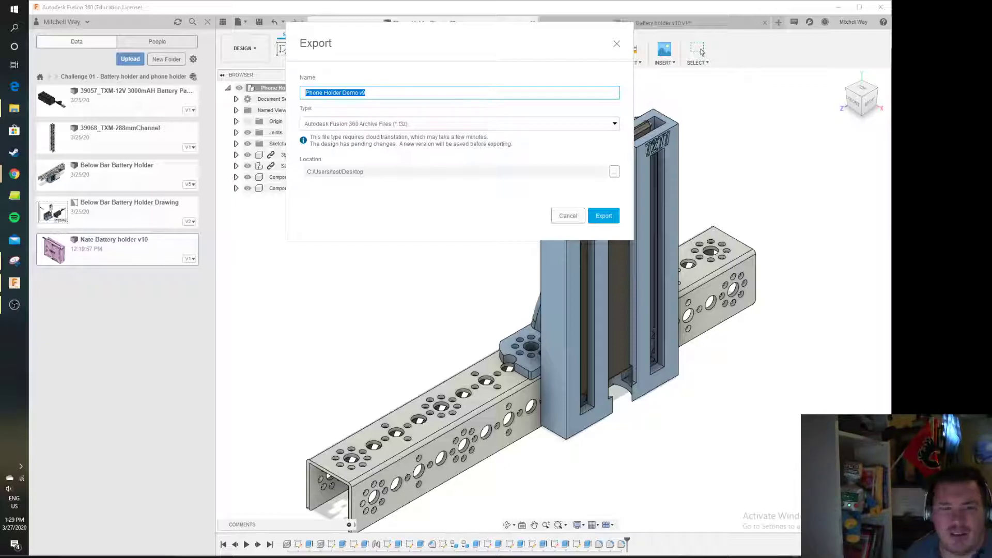
left_click(566, 216)
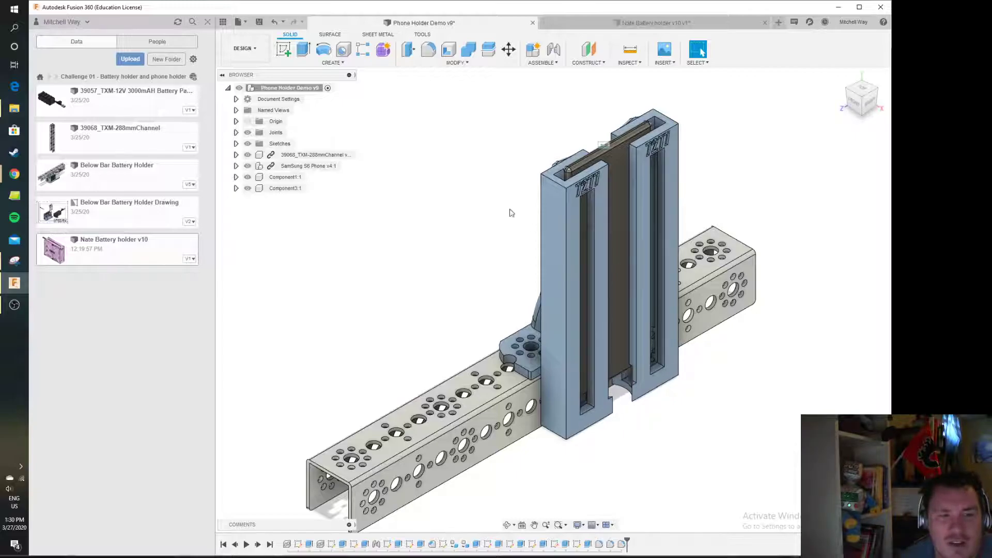
Create a new drawing from the design with the From Scratch template, ISO standard, mm units and A3 sheet
left_click(241, 22)
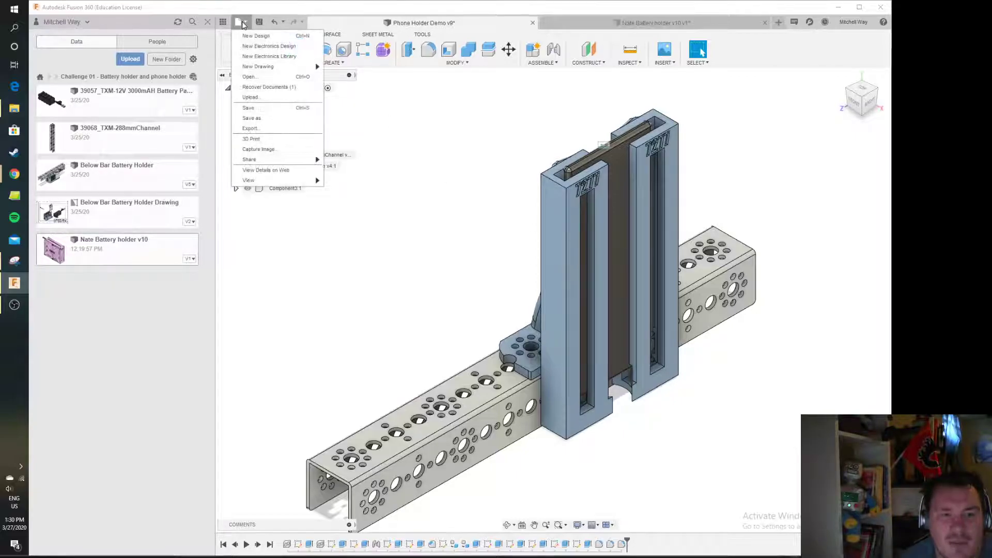
mouse_move(278, 72)
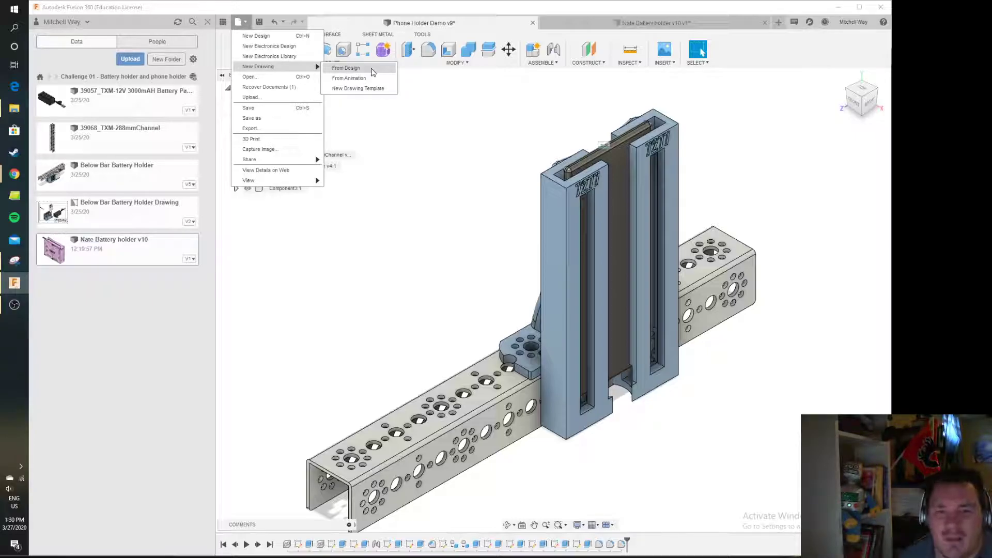
left_click(373, 72)
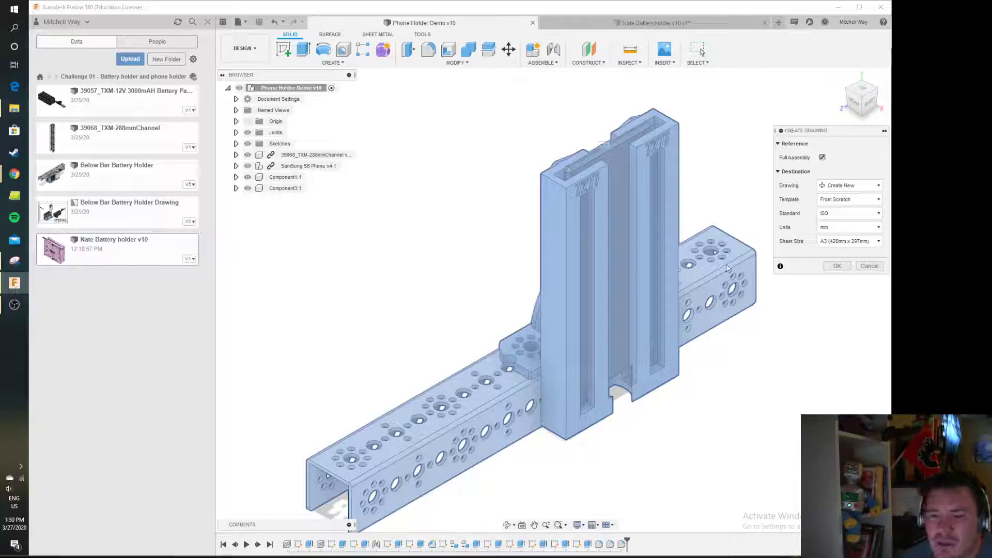
left_click(867, 204)
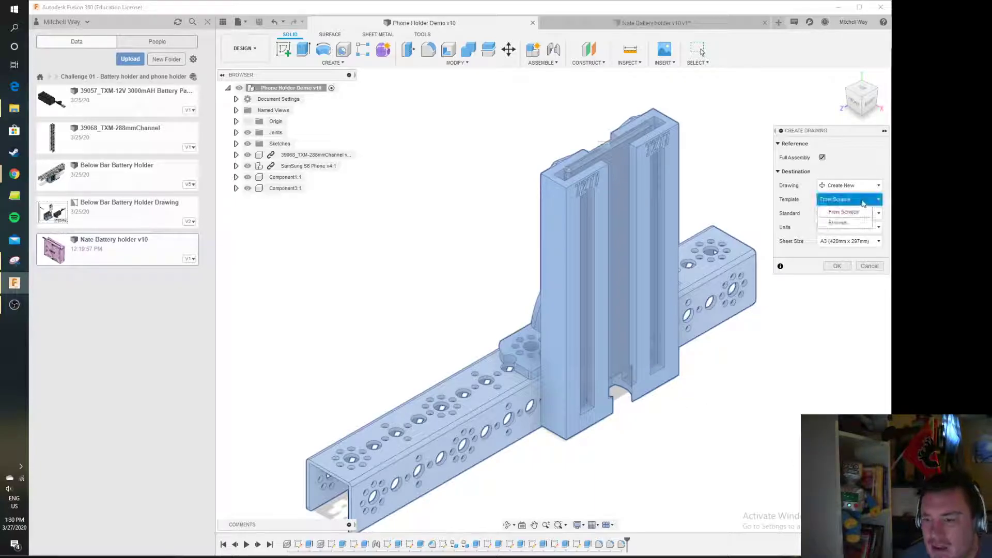
left_click(856, 202)
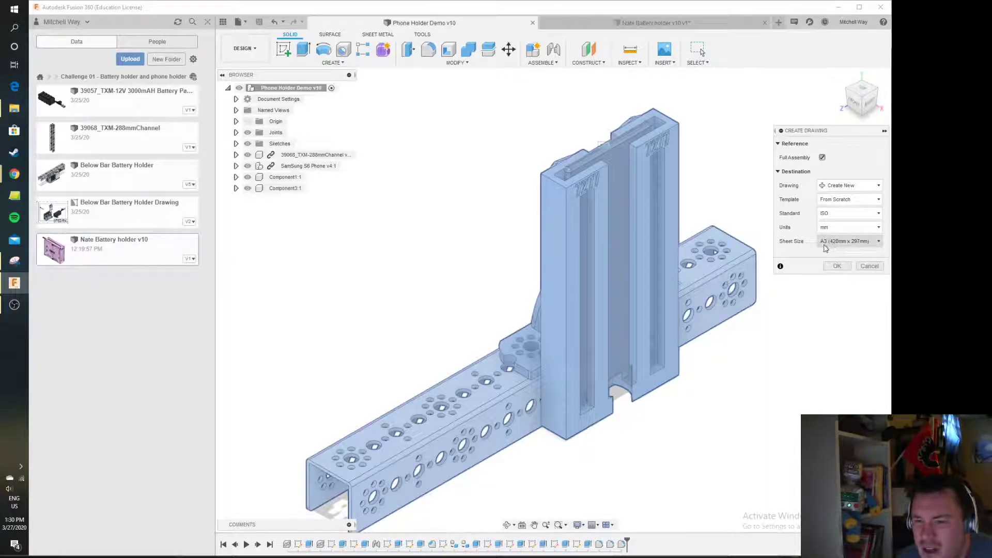
left_click(849, 227)
left_click(851, 232)
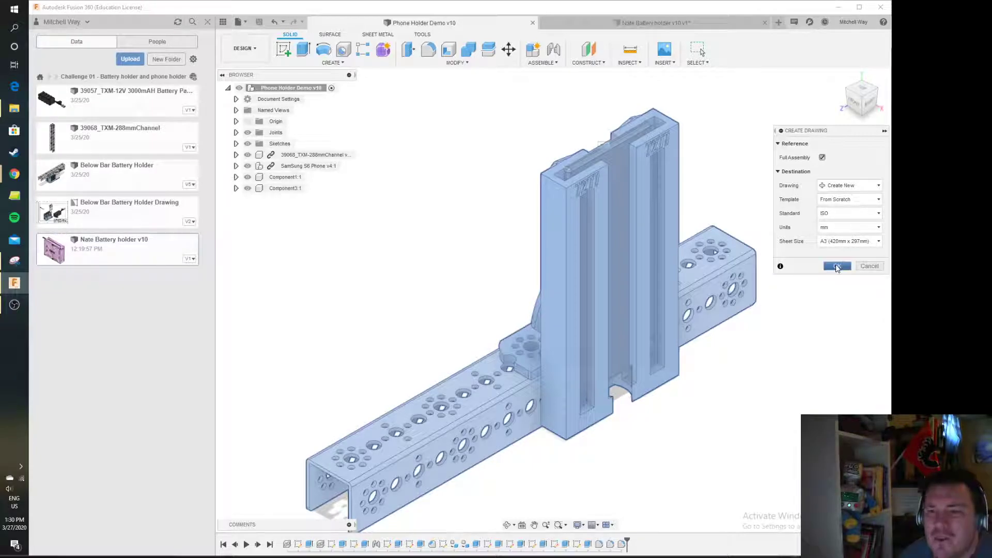
left_click(838, 266)
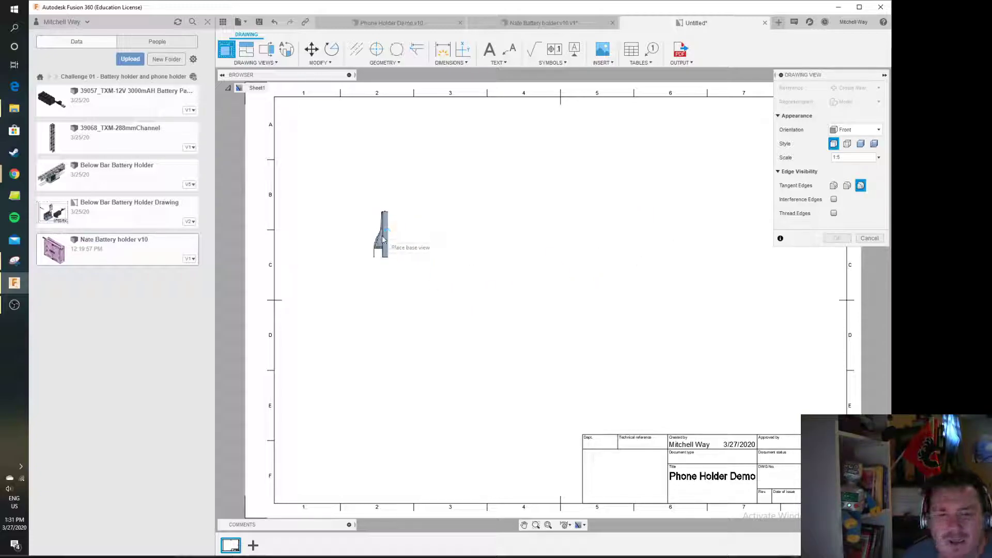
Place a base view with NE Isometric orientation, shaded style and a 1:1 scale
left_click(382, 234)
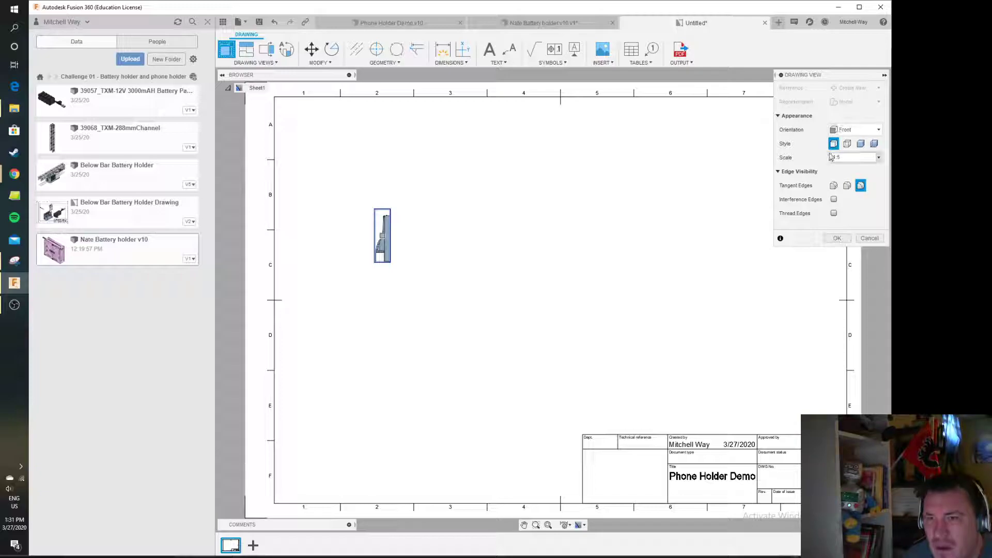
left_click(854, 131)
left_click(866, 257)
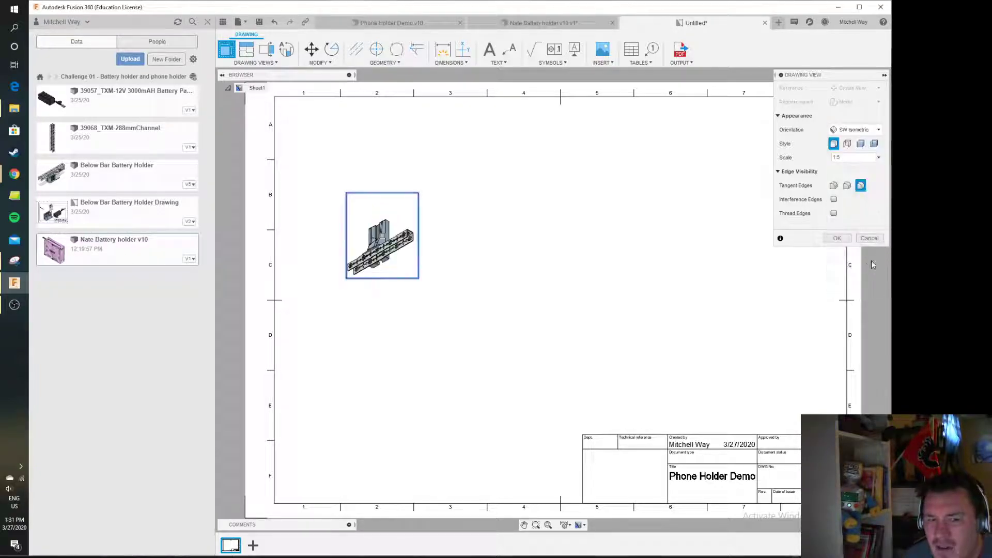
left_click(858, 130)
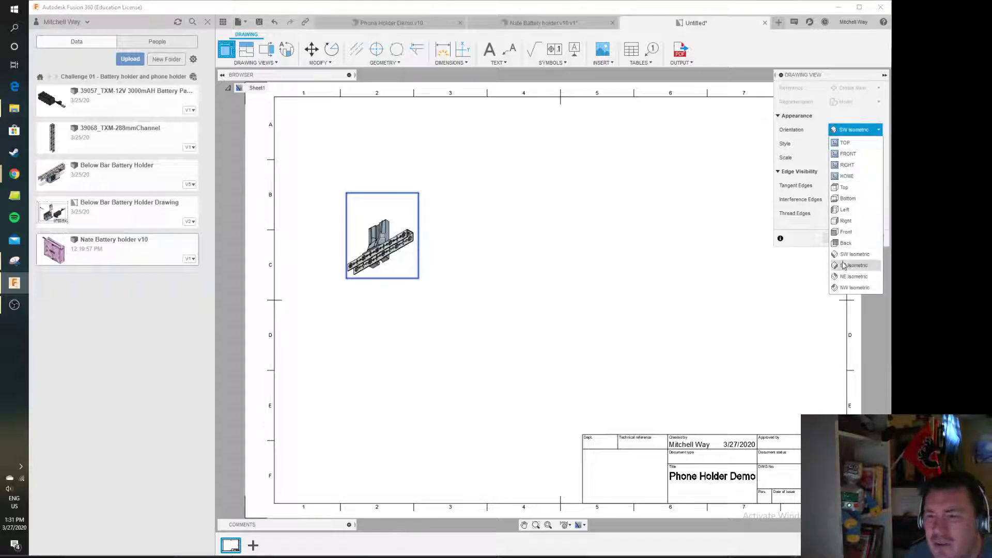
left_click(833, 290)
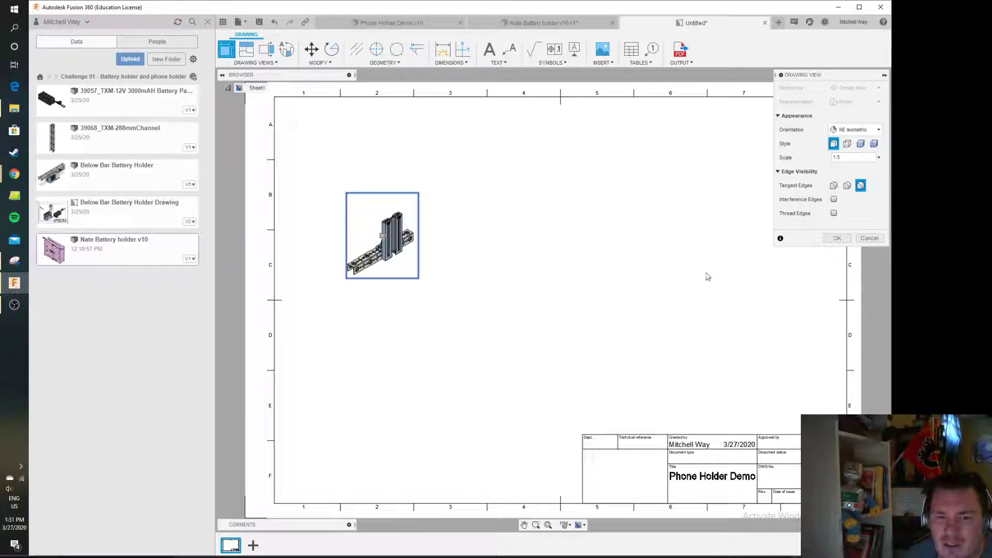
left_click(848, 145)
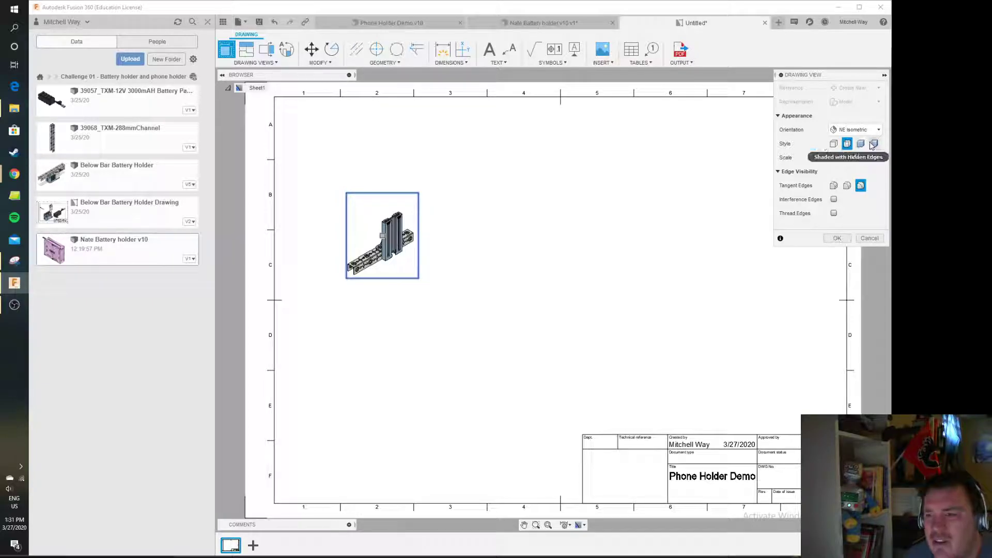
left_click(861, 146)
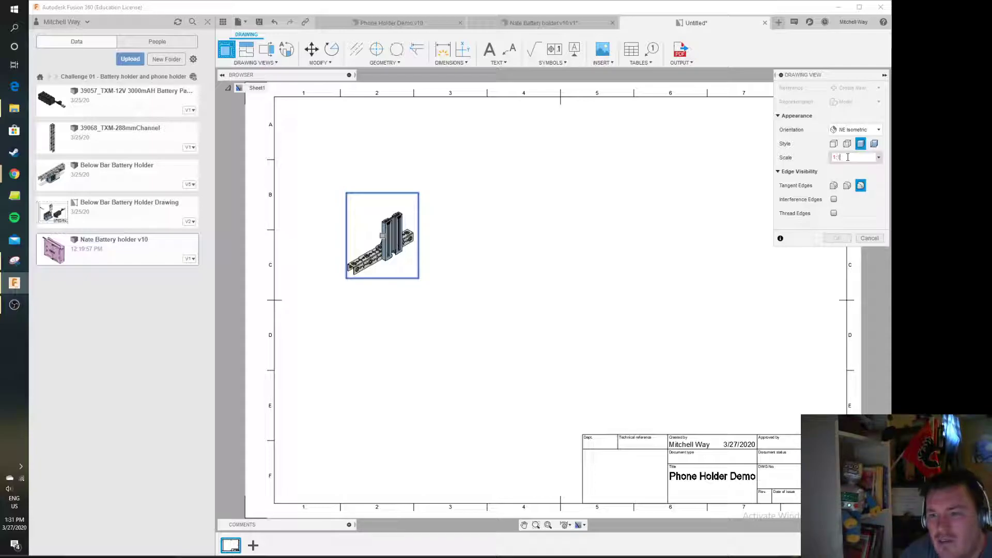
type("1")
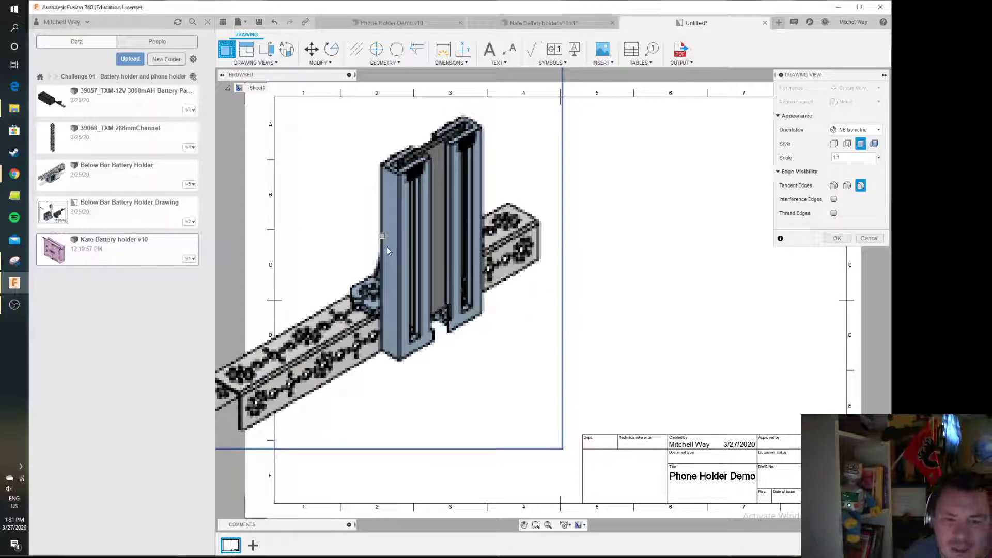
left_click(837, 239)
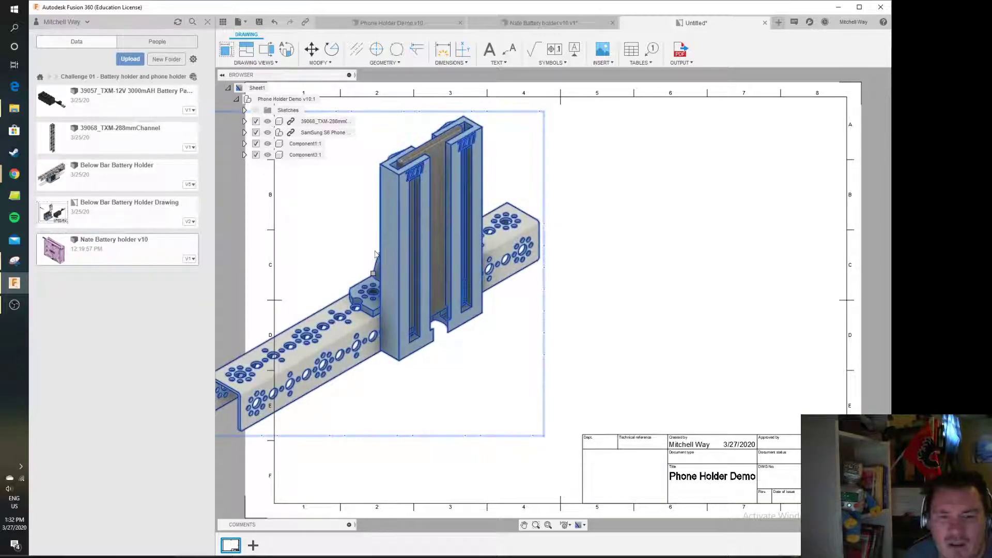
Move the base view toward the middle of the sheet
left_click(374, 275)
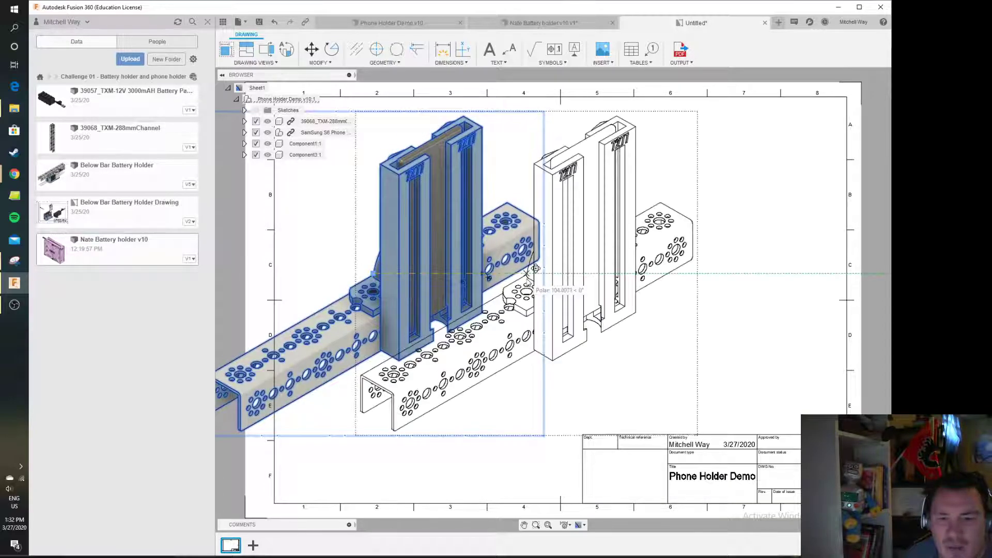
left_click(548, 292)
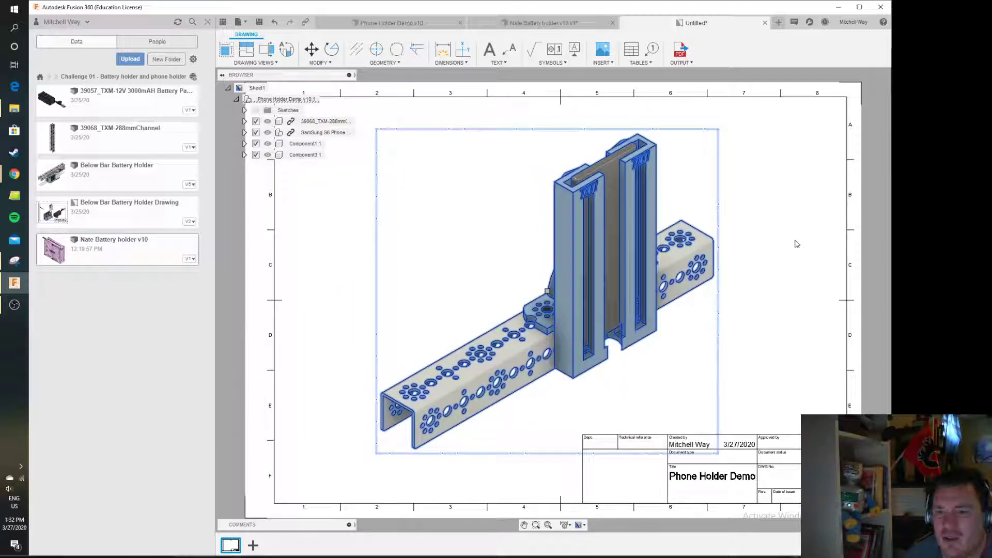
key("Escape")
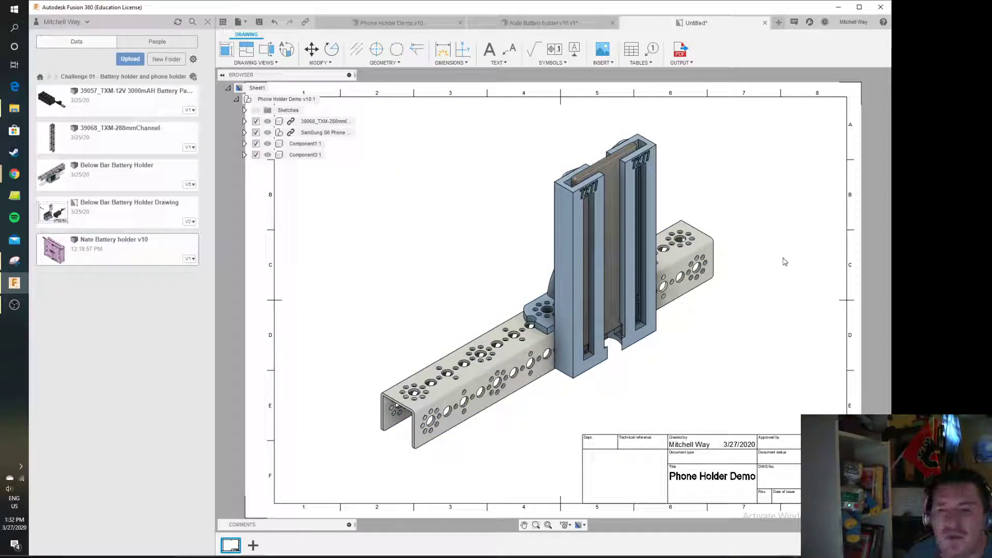
Change the base view's style to shaded with hidden edges
double_click(457, 203)
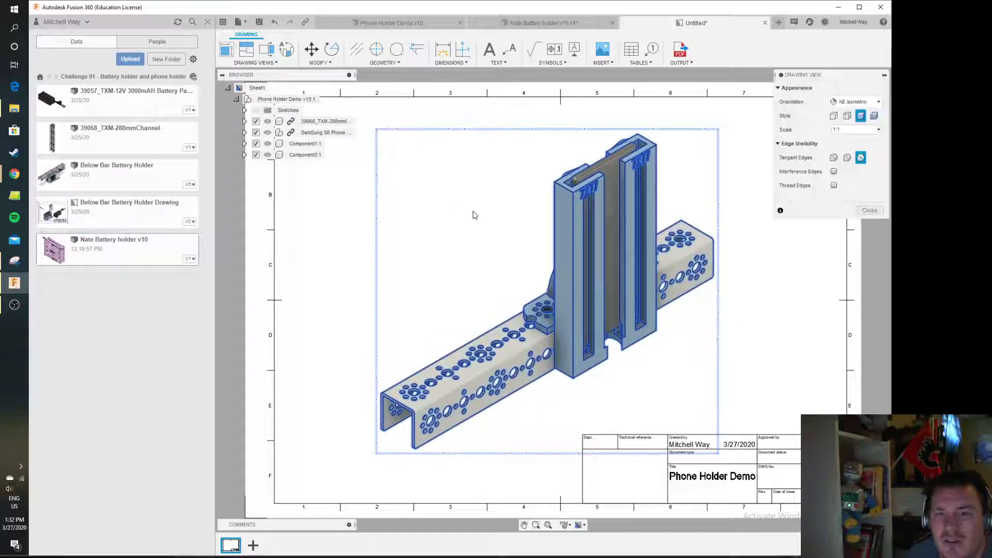
left_click(874, 116)
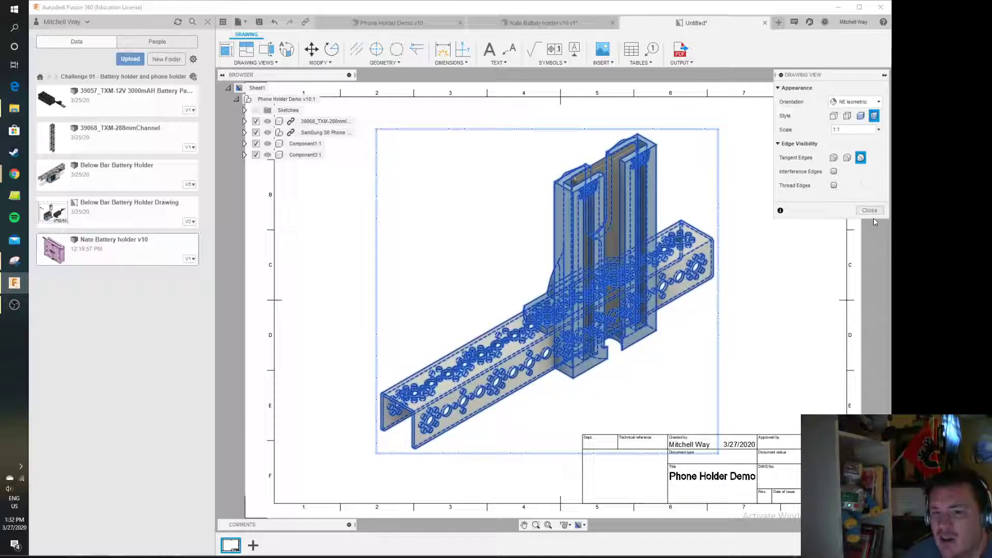
left_click(870, 211)
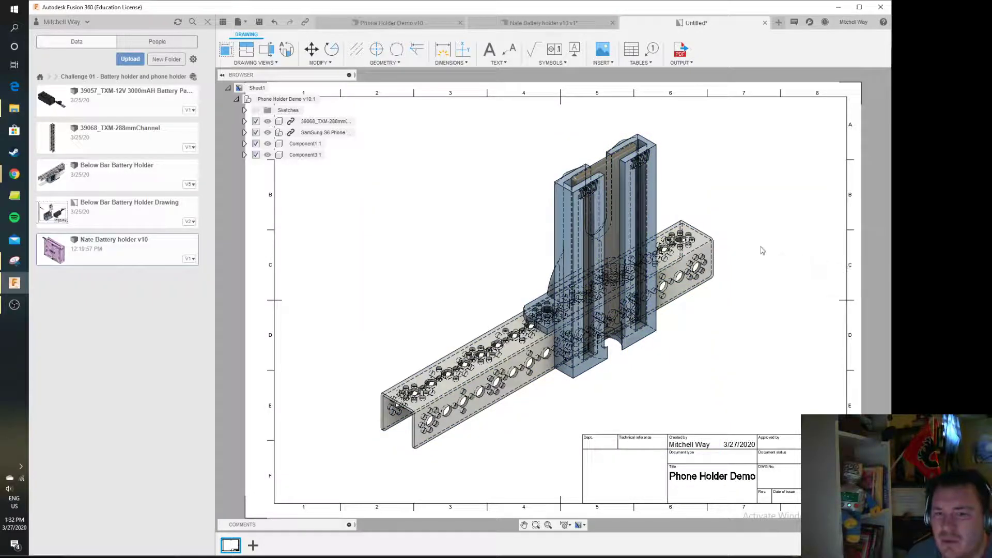
Hide the channel and Samsung S6 phone components in the drawing view
left_click(425, 226)
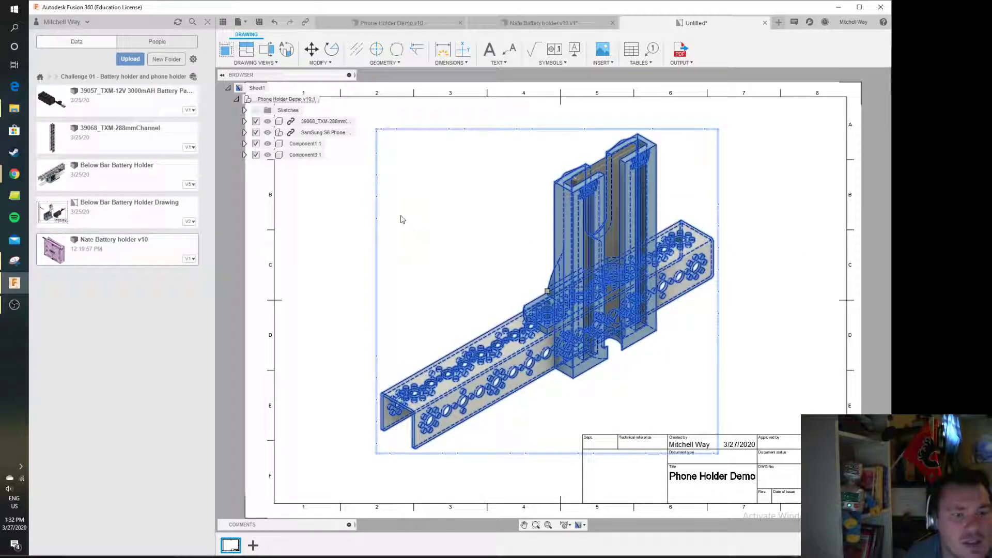
left_click(267, 120)
left_click(267, 133)
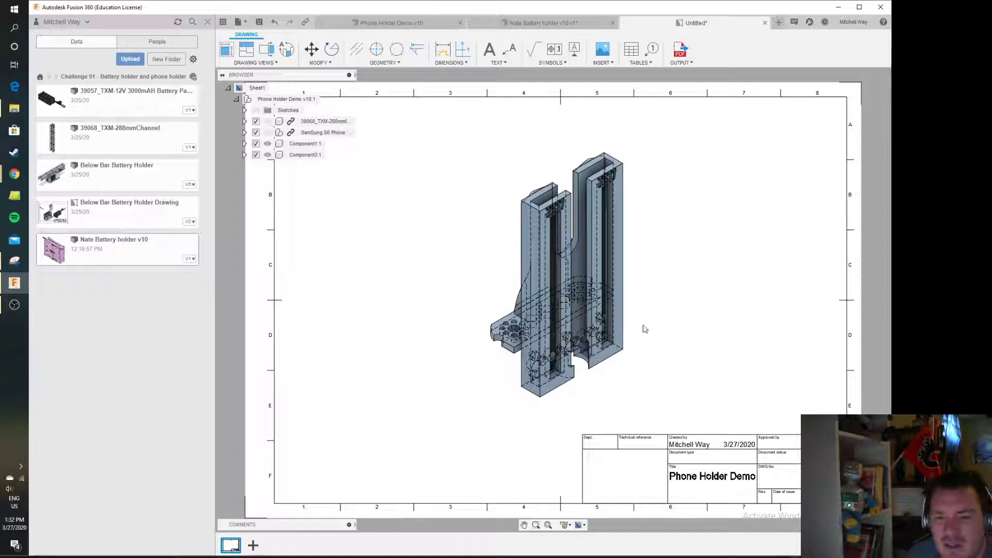
Set the base view's style to visible and hidden edges, trying the shaded style first
scroll(583, 267, "down", 1)
scroll(583, 267, "up", 6)
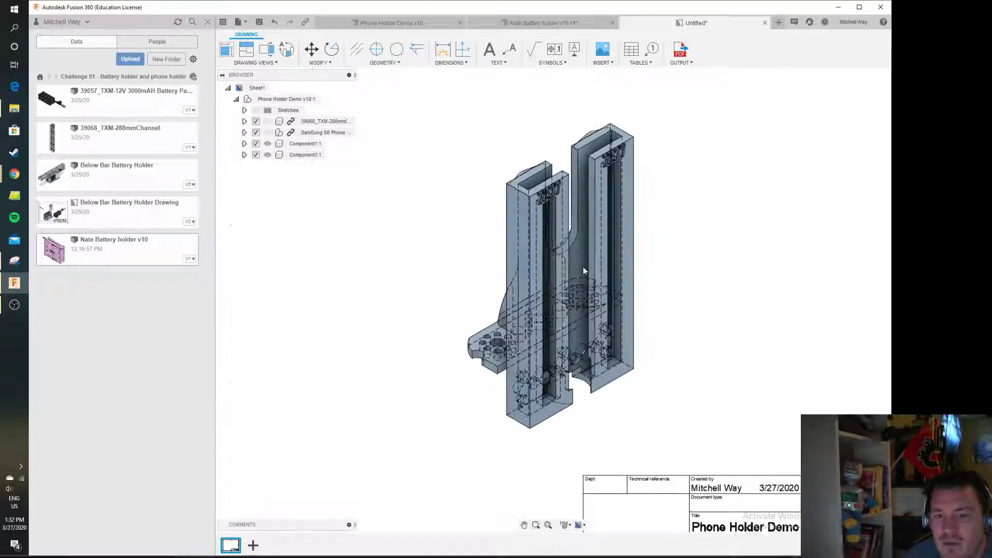
scroll(717, 252, "down", 1)
mouse_move(718, 250)
middle_mouse_down()
mouse_move(715, 288)
mouse_move(714, 265)
middle_mouse_up()
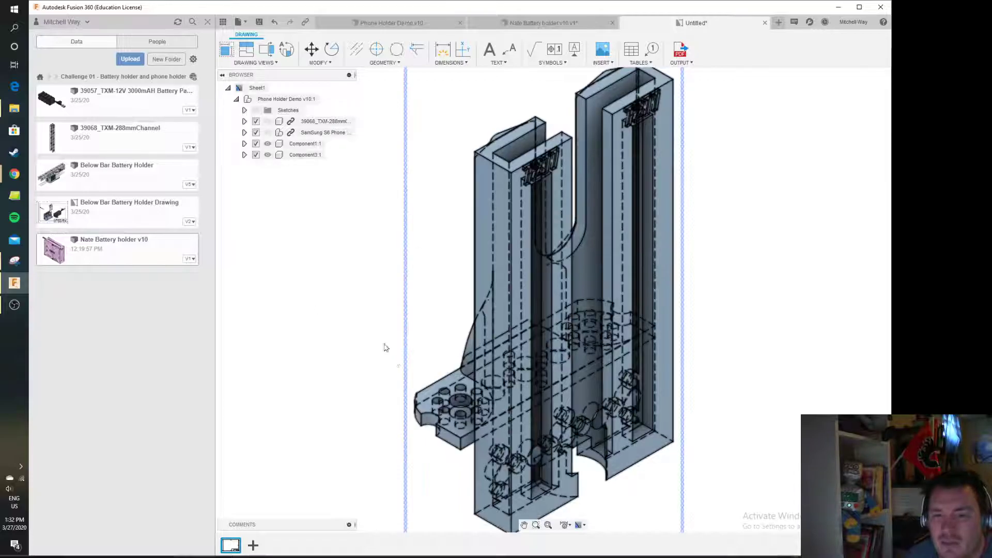
double_click(448, 275)
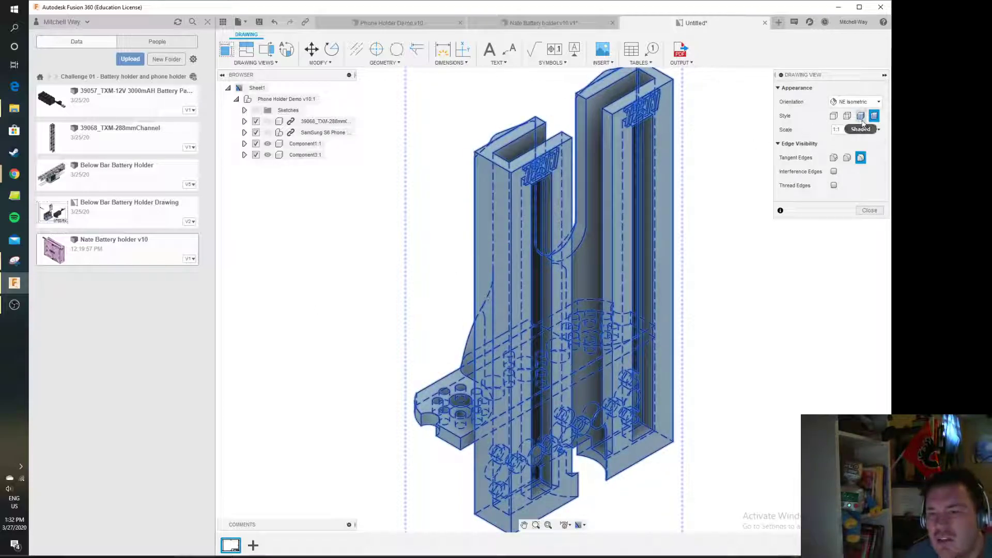
left_click(862, 118)
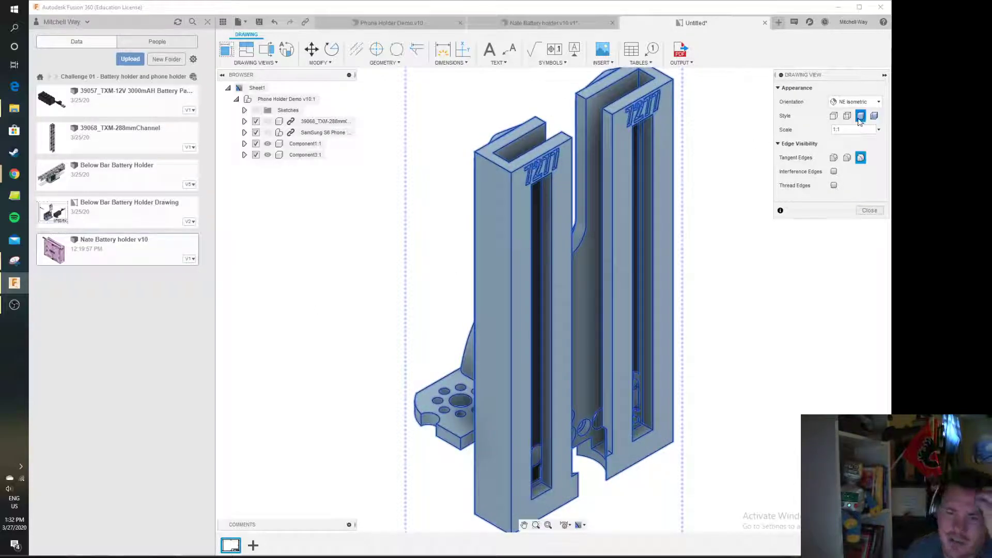
left_click(847, 116)
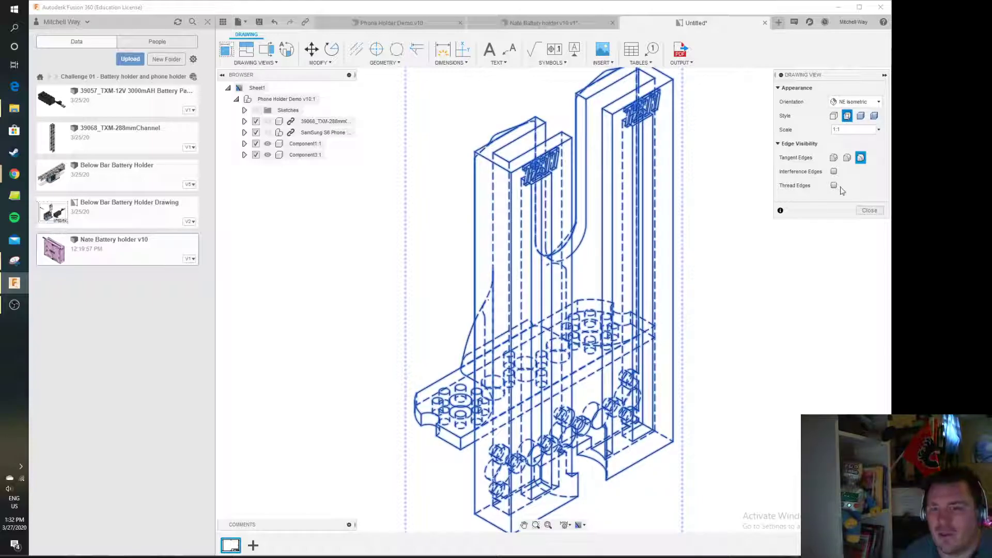
Change the base view's style to visible edges only
left_click(870, 211)
double_click(442, 265)
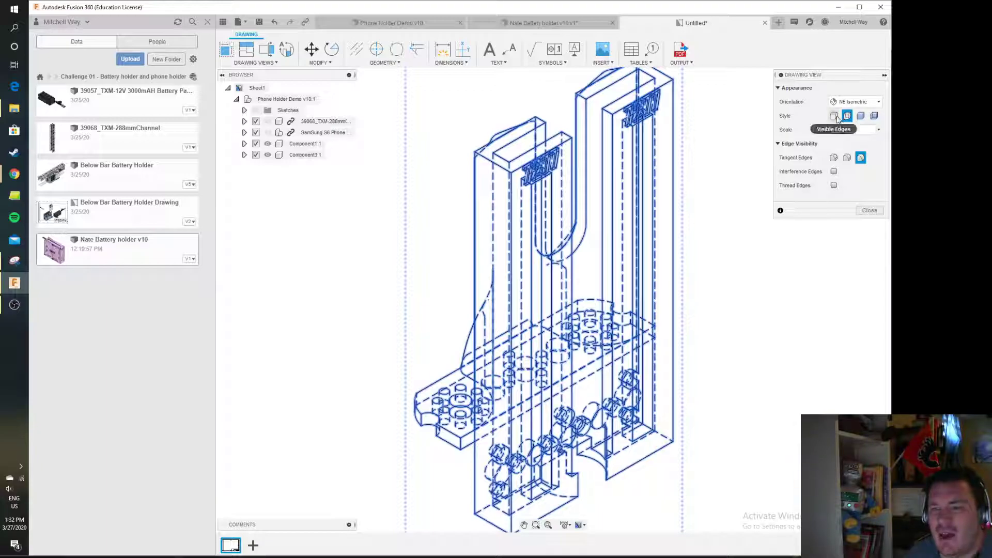
left_click(834, 115)
left_click(869, 210)
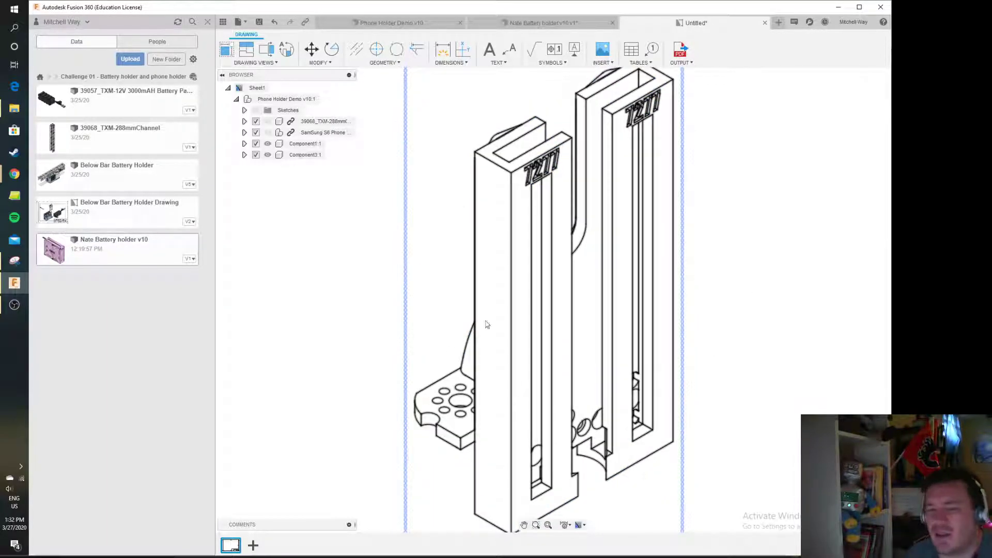
Change the base view's style to shaded
double_click(451, 268)
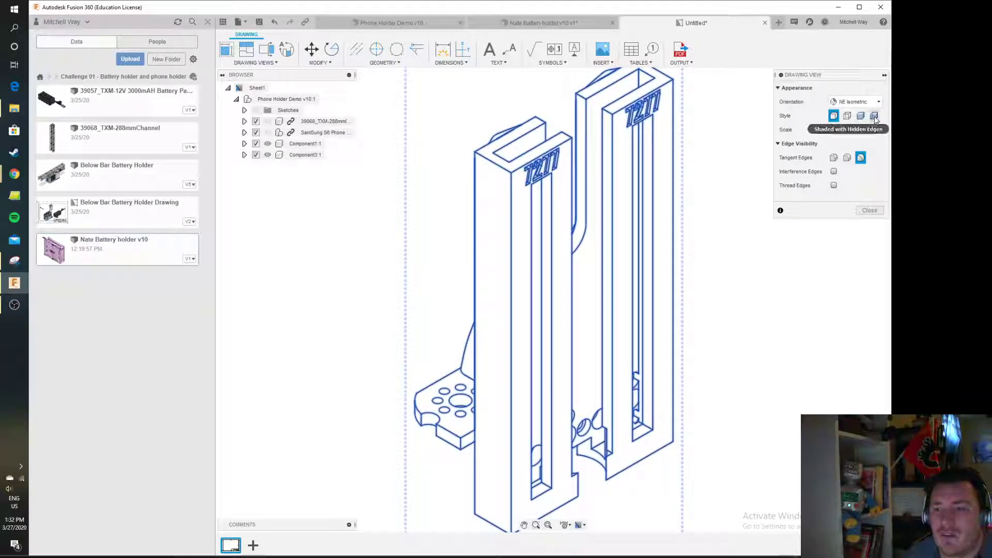
left_click(861, 117)
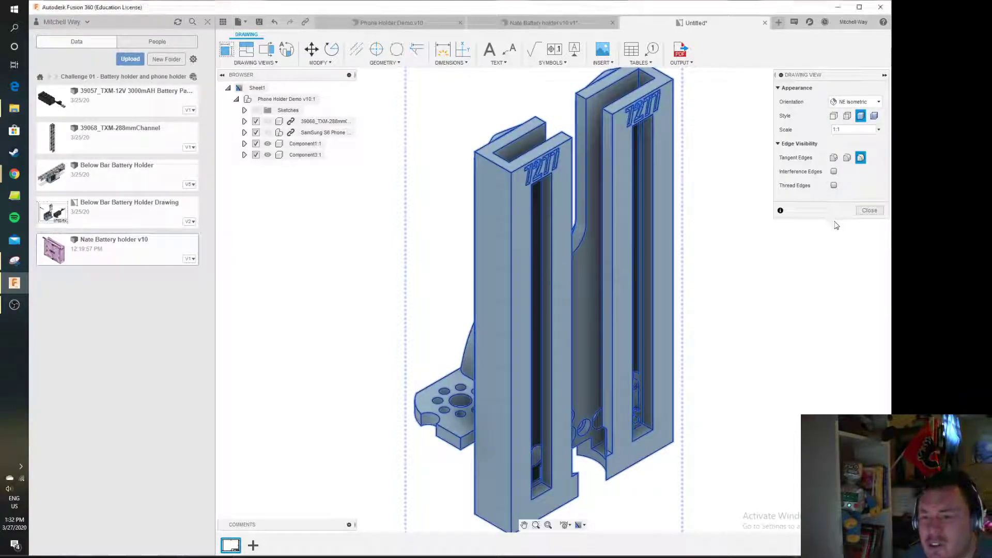
left_click(871, 211)
Move the base view toward the left side of the sheet
scroll(695, 325, "down", 3)
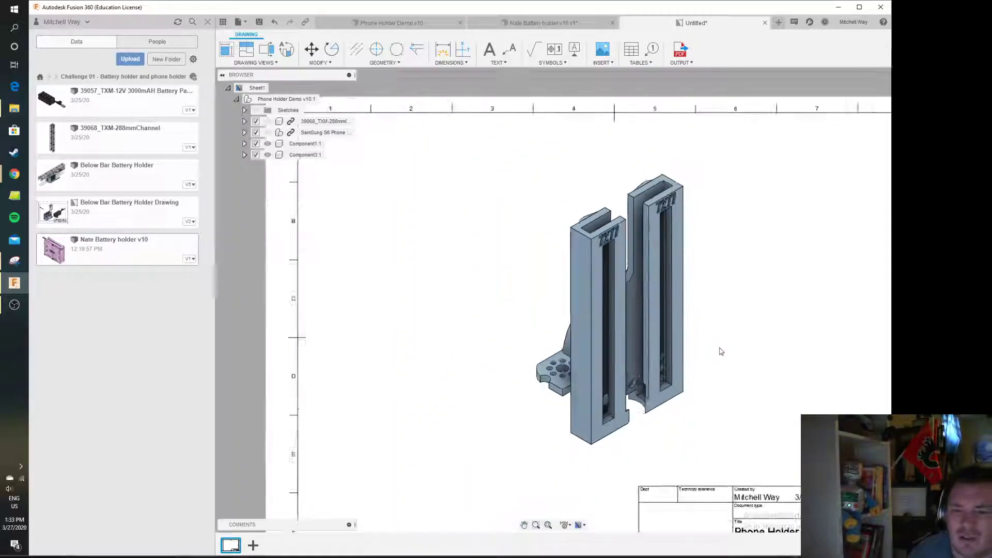
scroll(721, 351, "down", 3)
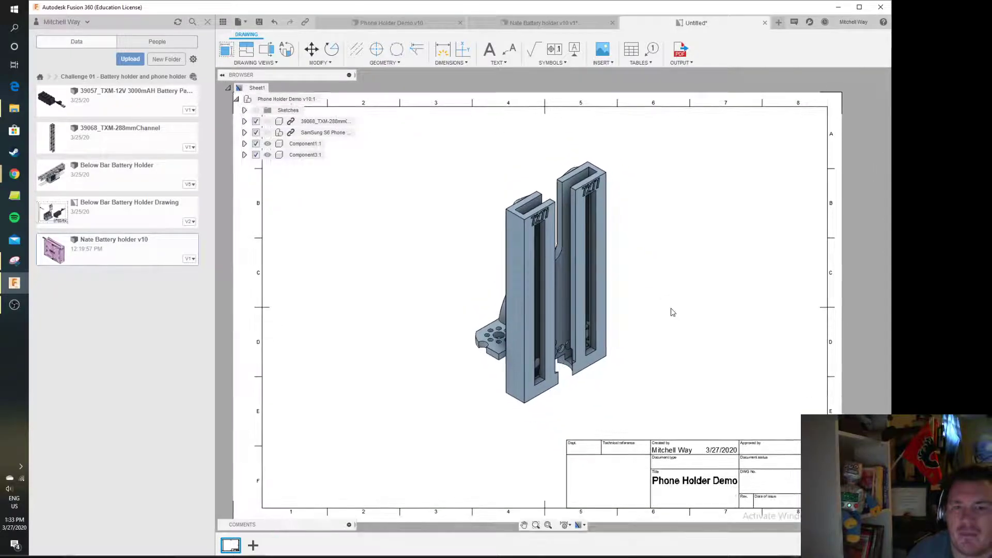
left_click(541, 286)
left_click_drag(540, 284, 414, 285)
left_click(500, 321)
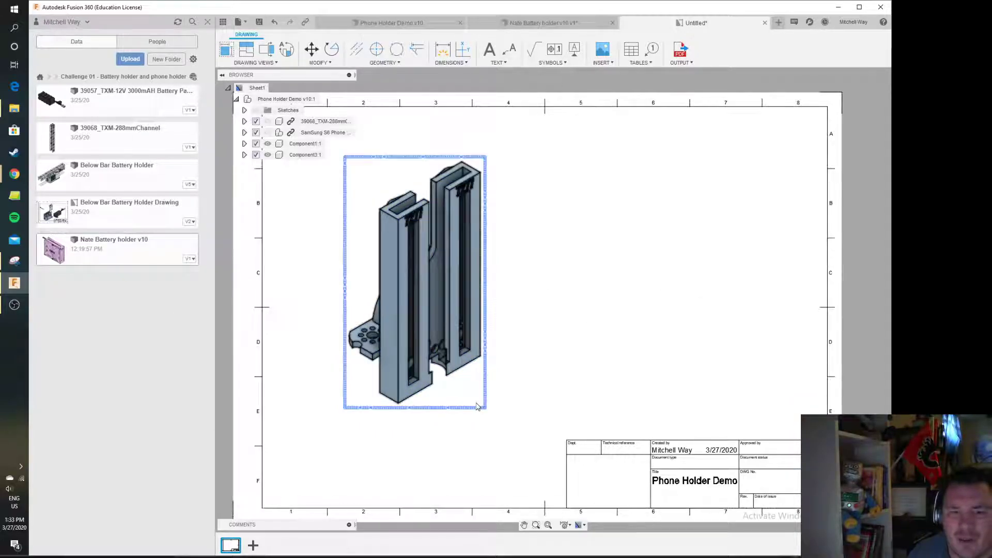
Place a projected view to the right of the base view and delete it
left_click(249, 51)
left_click(450, 303)
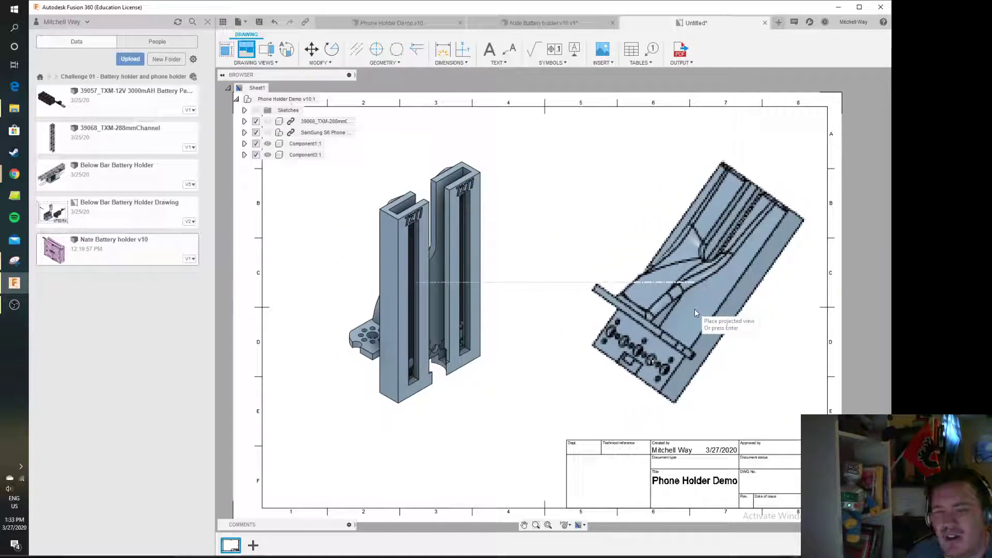
left_click(694, 309)
right_click(757, 305)
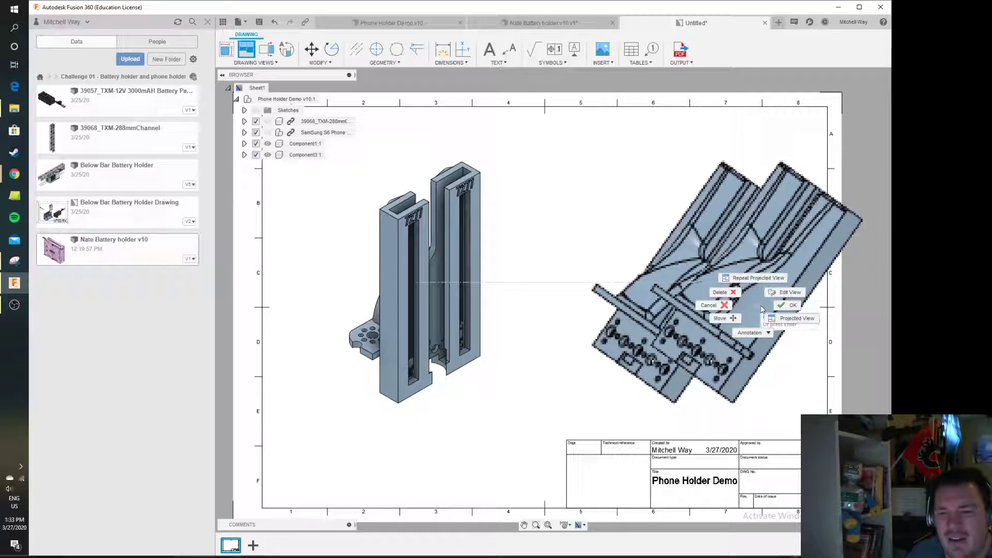
left_click(788, 306)
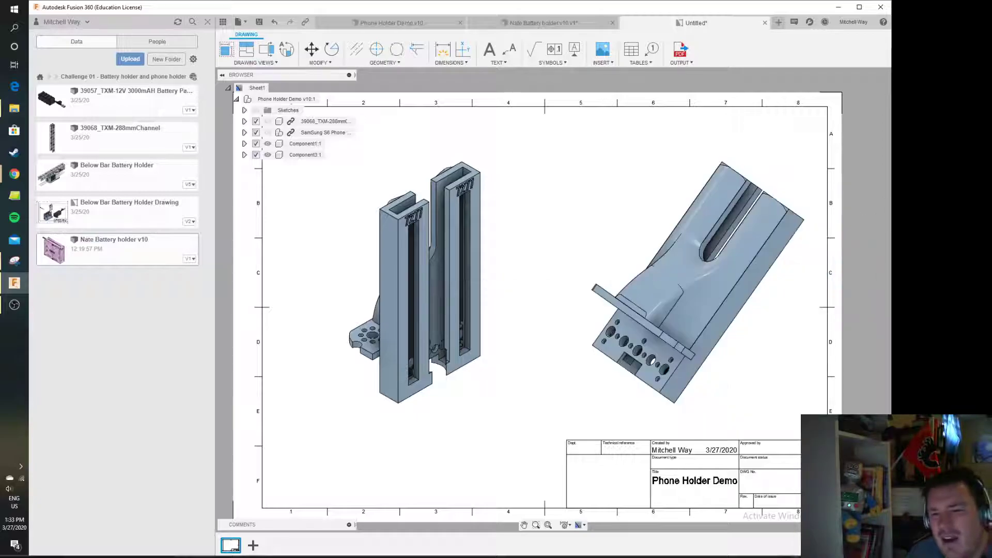
left_click(760, 373)
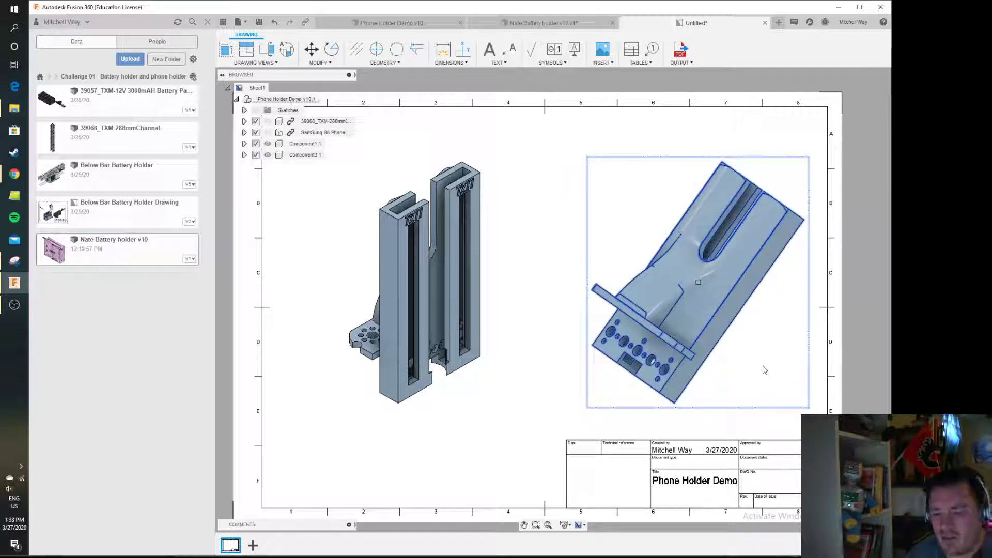
key("Delete")
Place a second base view on the right at 1:1 scale, shaded style, NW Isometric orientation
left_click(226, 49)
left_click(635, 275)
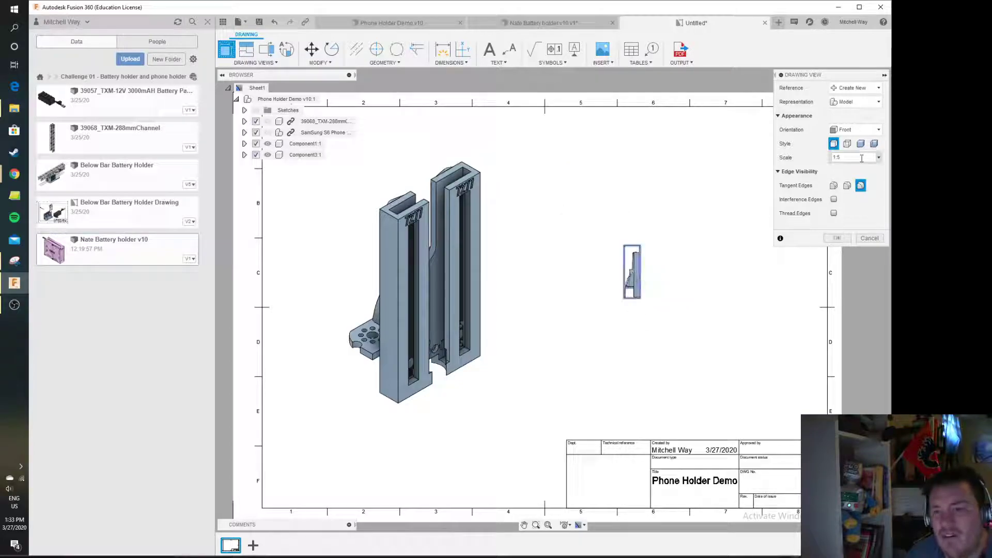
key("BackSpace")
type("1")
left_click(861, 144)
left_click(856, 130)
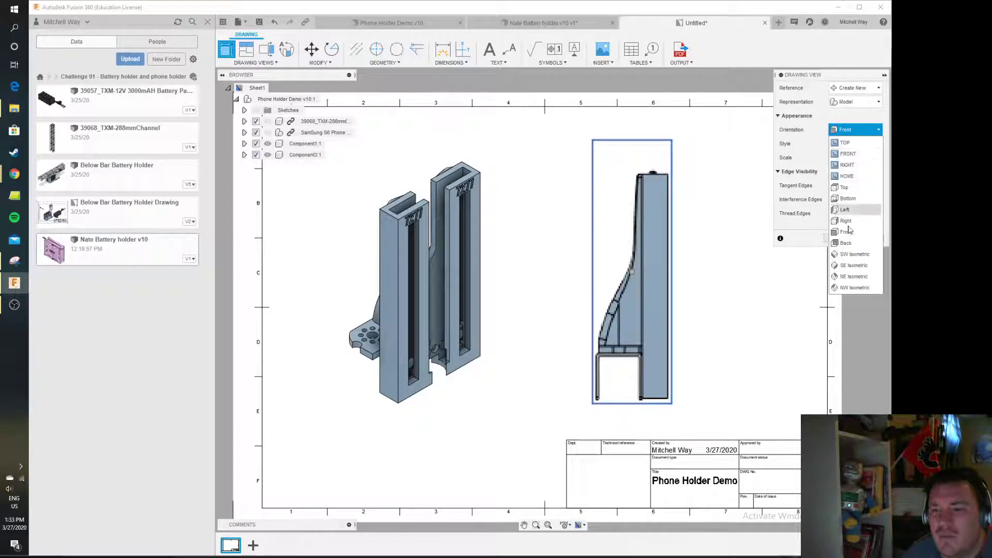
left_click(845, 282)
left_click(842, 240)
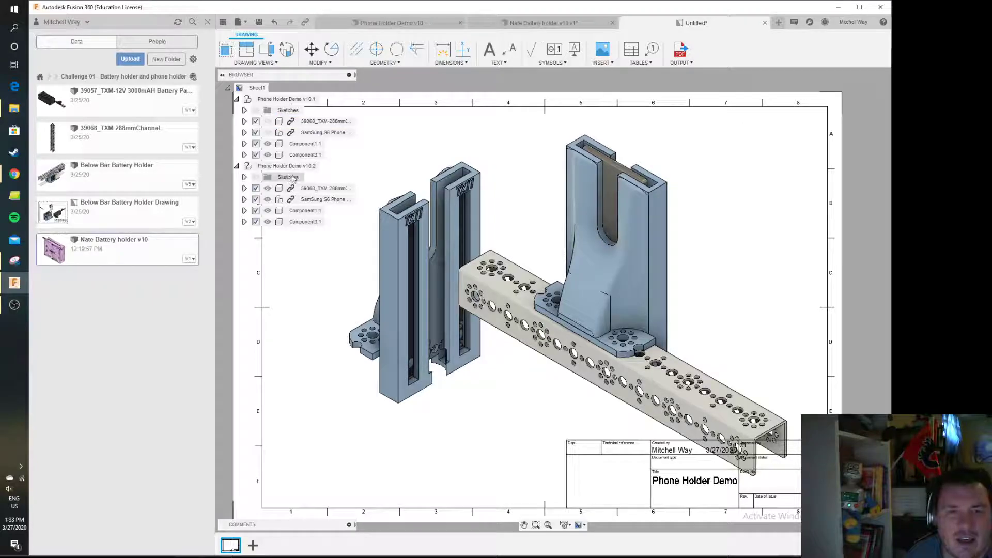
Hide the channel and Samsung S6 phone components in the second view and nudge its position slightly
left_click(270, 190)
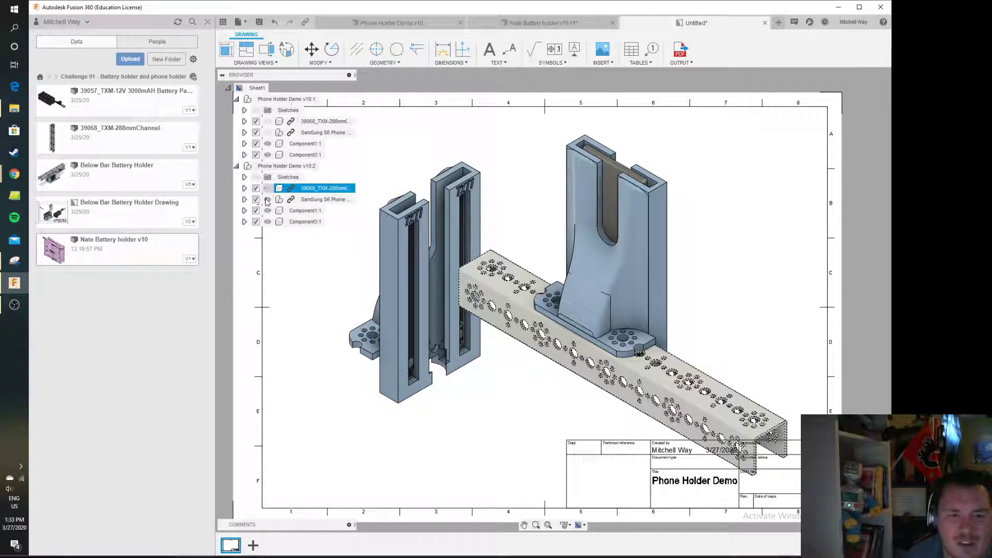
left_click(269, 200)
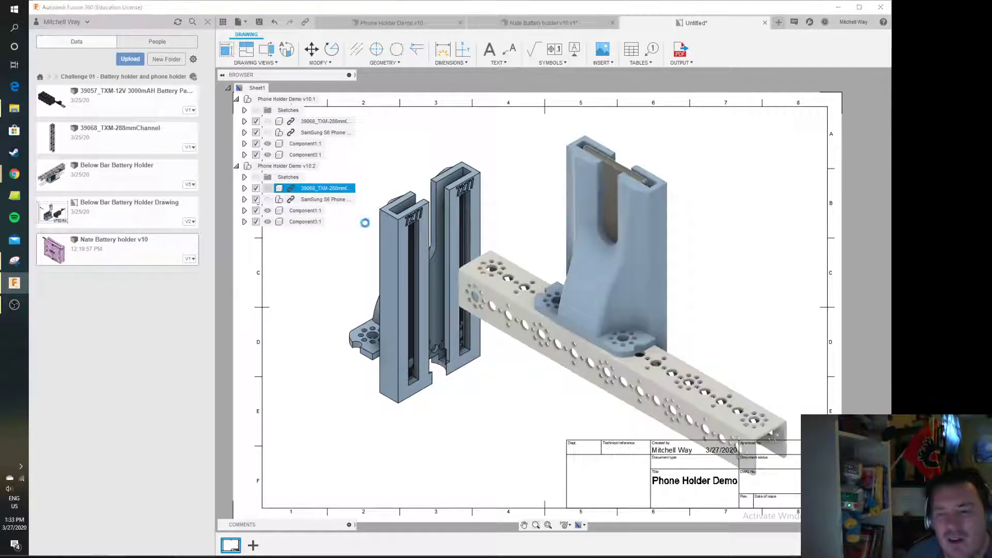
left_click_drag(640, 274, 652, 287)
left_click(783, 305)
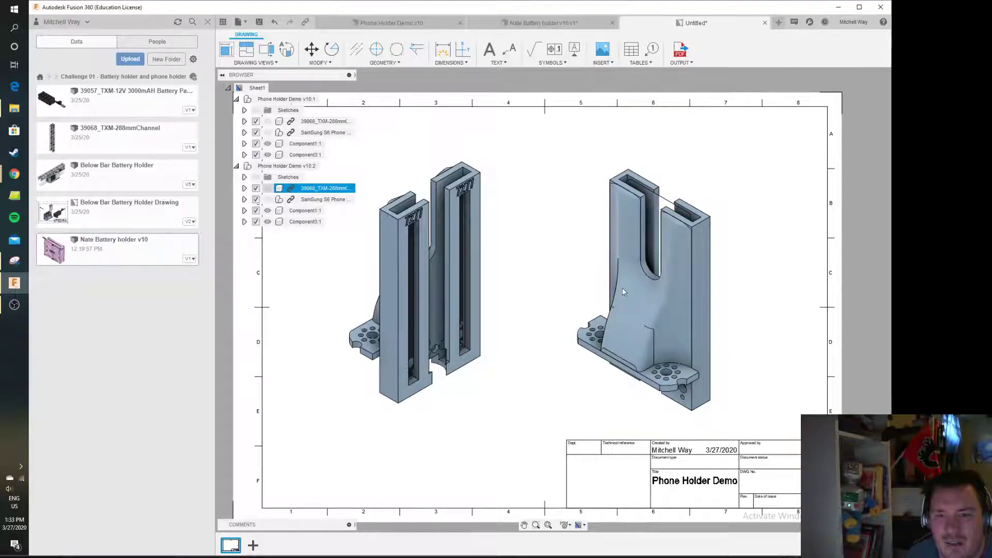
Insert the NMoutline image into the empty title block cell at a scale of 0.5
scroll(442, 318, "down", 5)
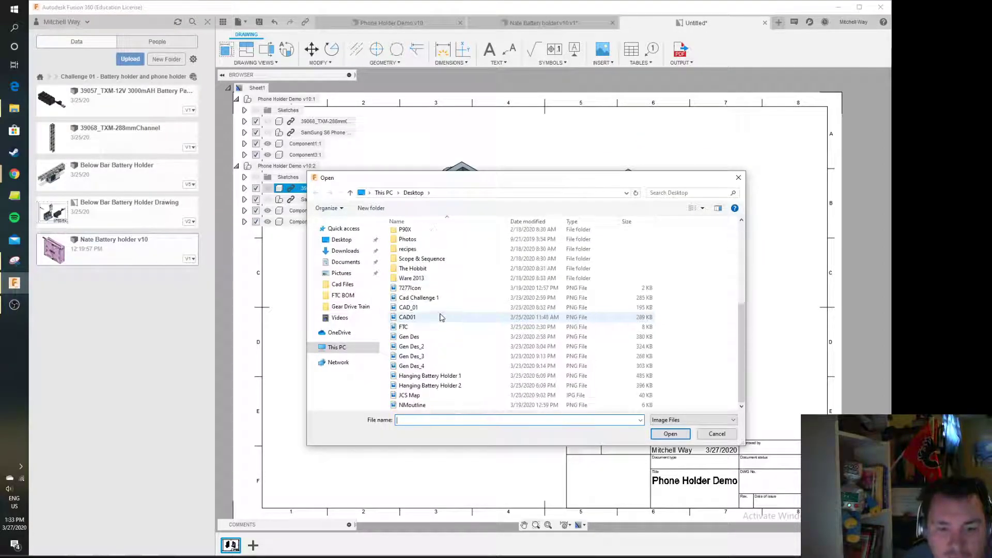
double_click(436, 405)
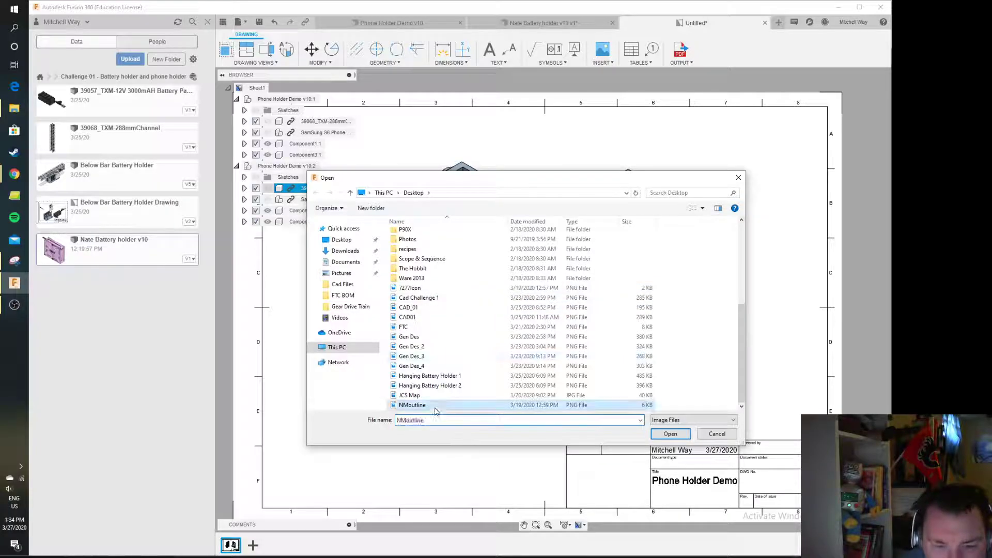
mouse_move(582, 519)
middle_mouse_down()
mouse_move(534, 276)
mouse_move(508, 349)
middle_mouse_up()
scroll(533, 275, "up", 5)
scroll(504, 331, "down", 1)
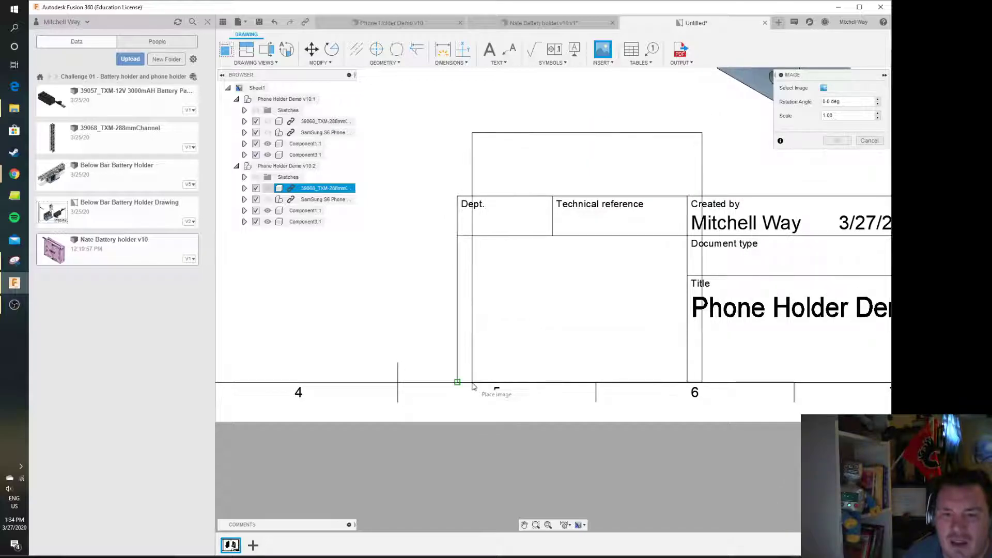
left_click(462, 382)
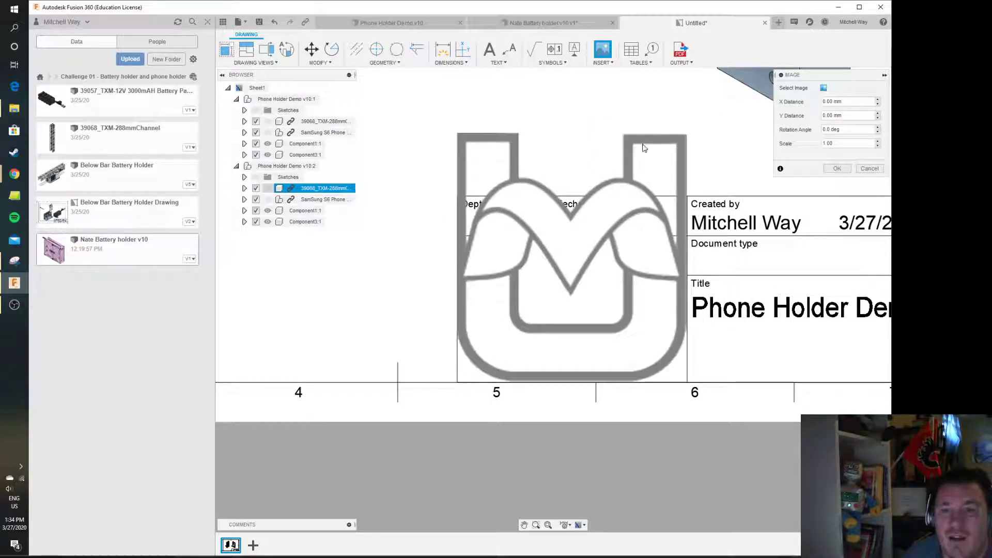
left_click(824, 144)
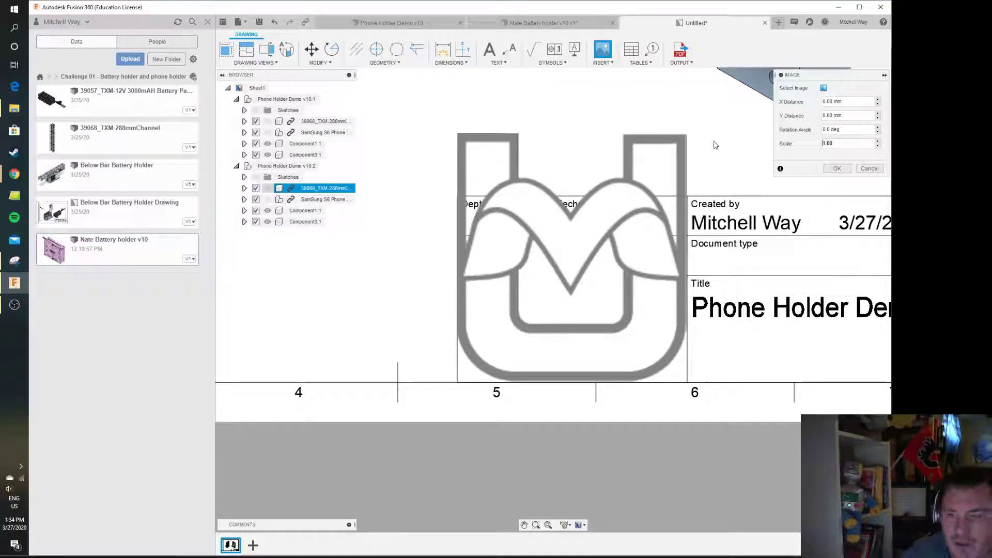
left_click_drag(838, 145, 795, 152)
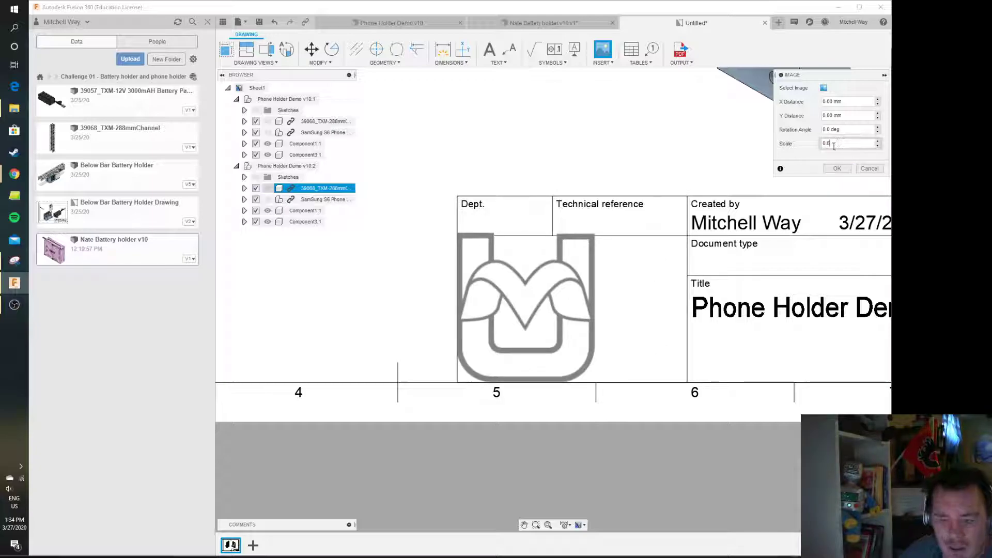
type("5")
left_click(829, 170)
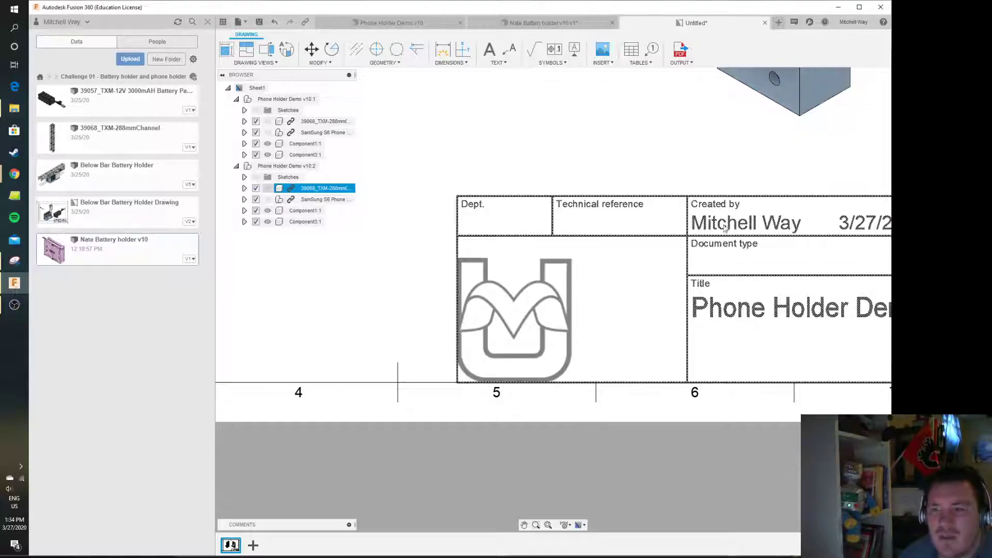
Move the logo image to the right to centre it within its title block cell
left_click(571, 293)
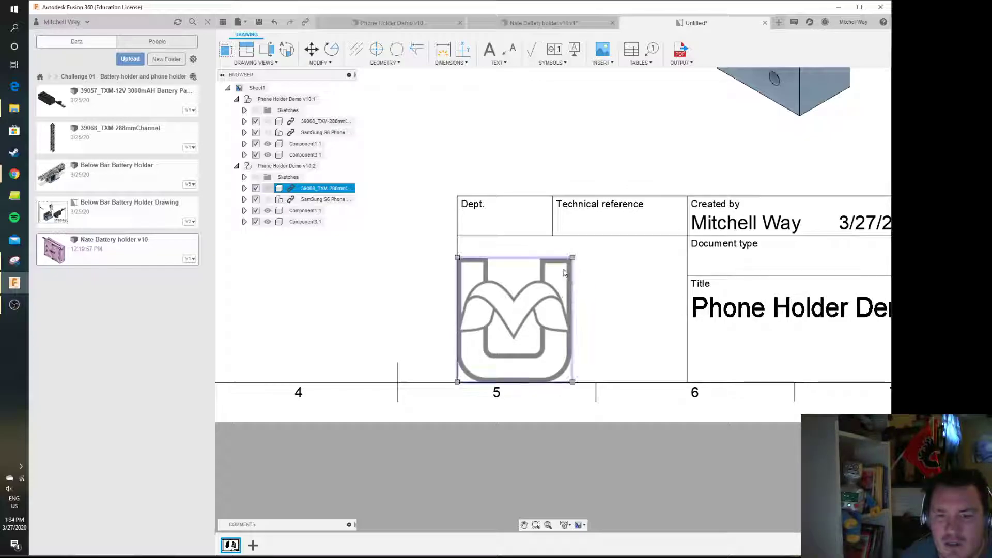
key("m")
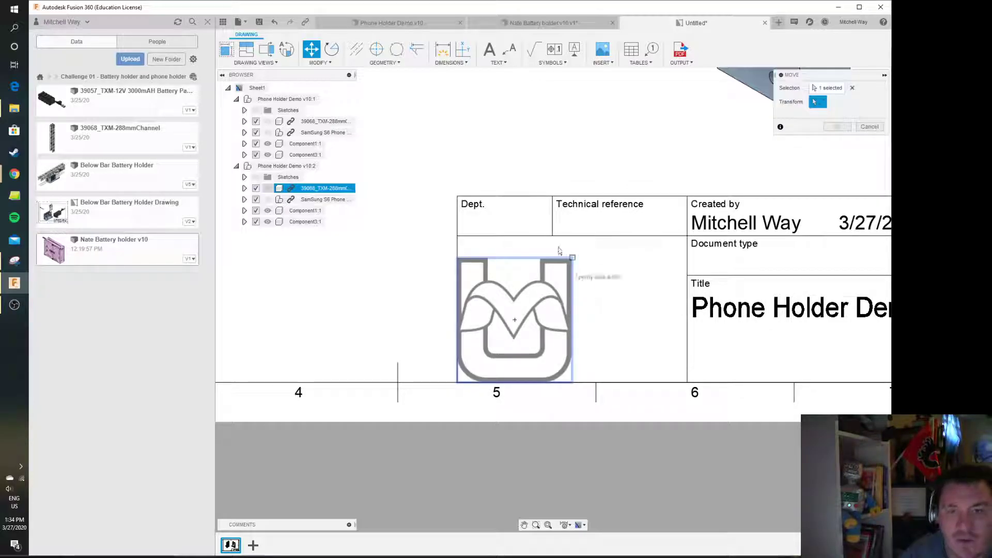
left_click(394, 63)
left_click(319, 74)
left_click(569, 297)
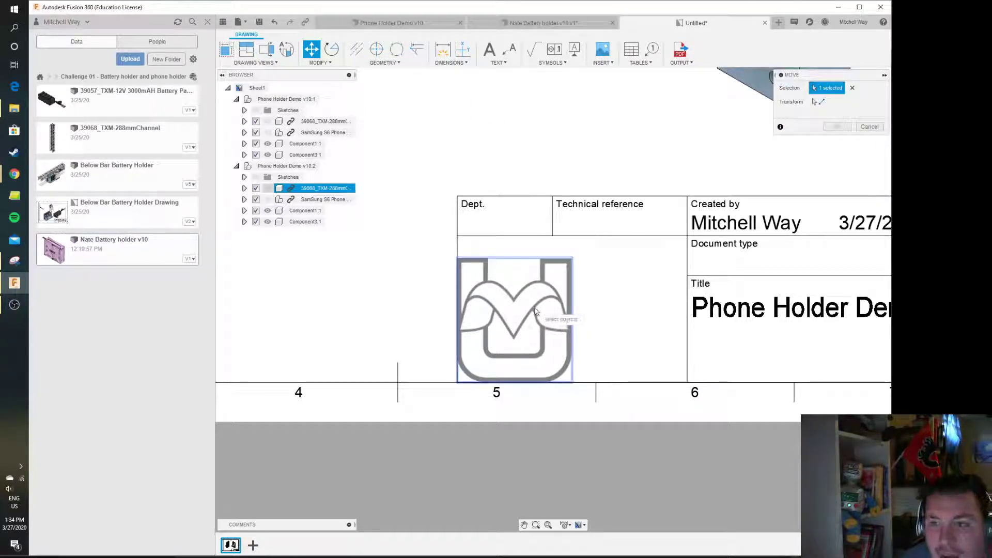
left_click(816, 102)
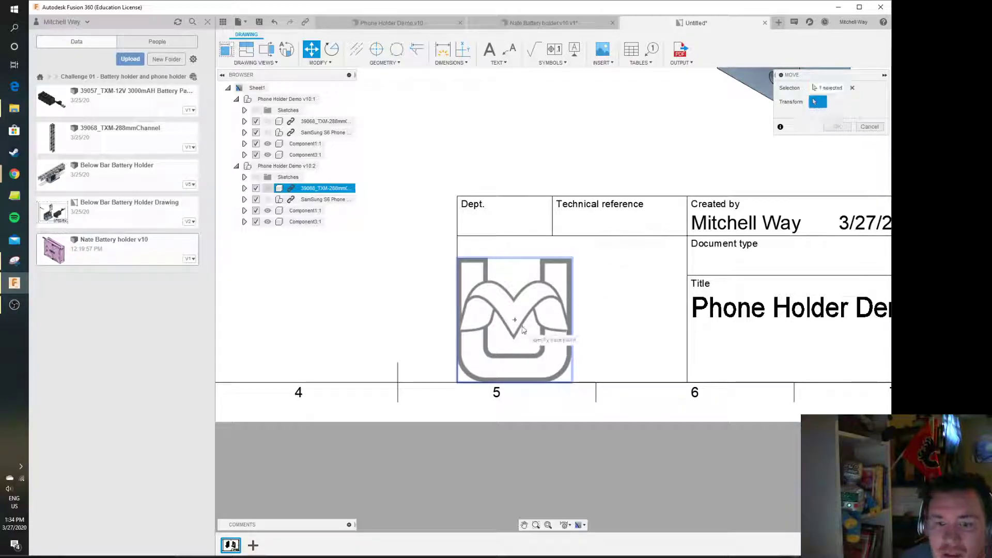
left_click(515, 321)
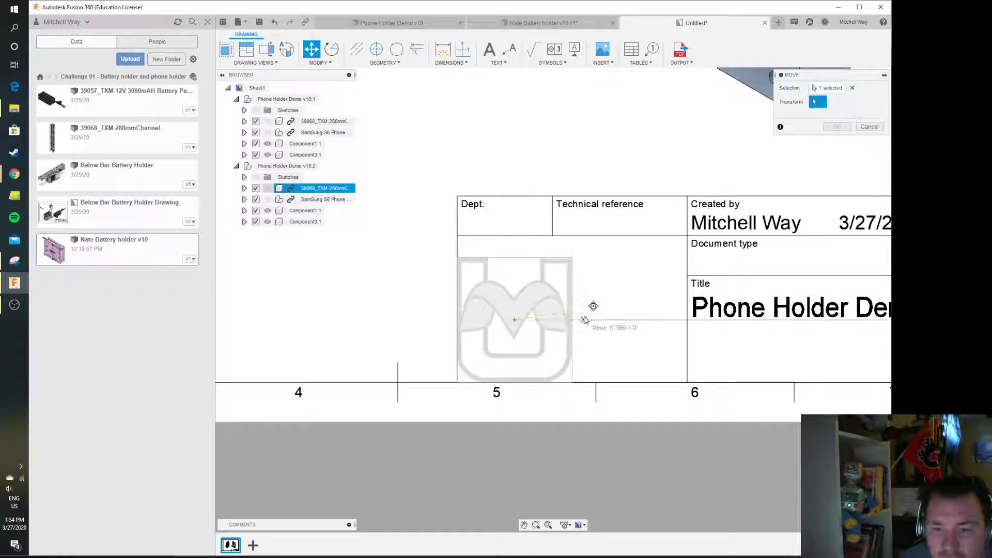
left_click(590, 317)
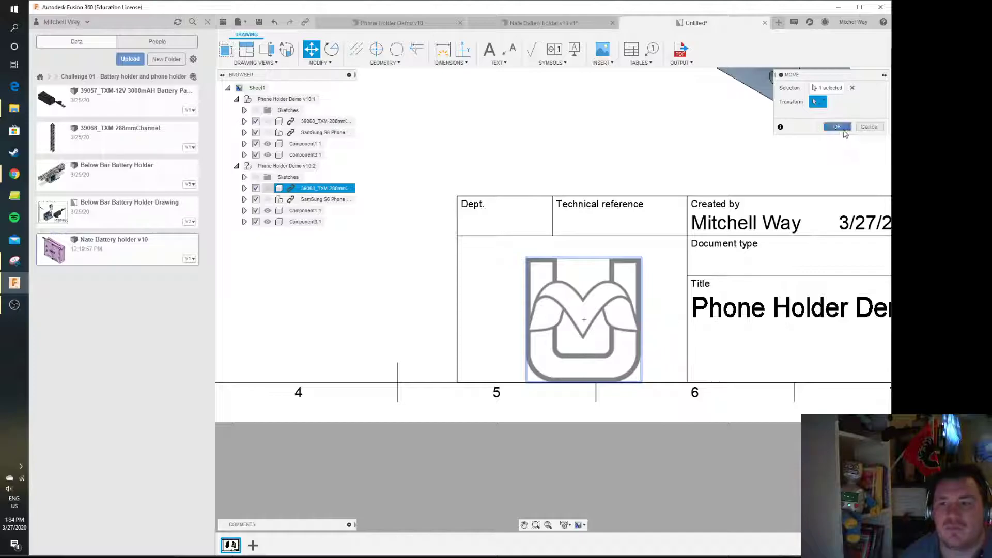
left_click(837, 127)
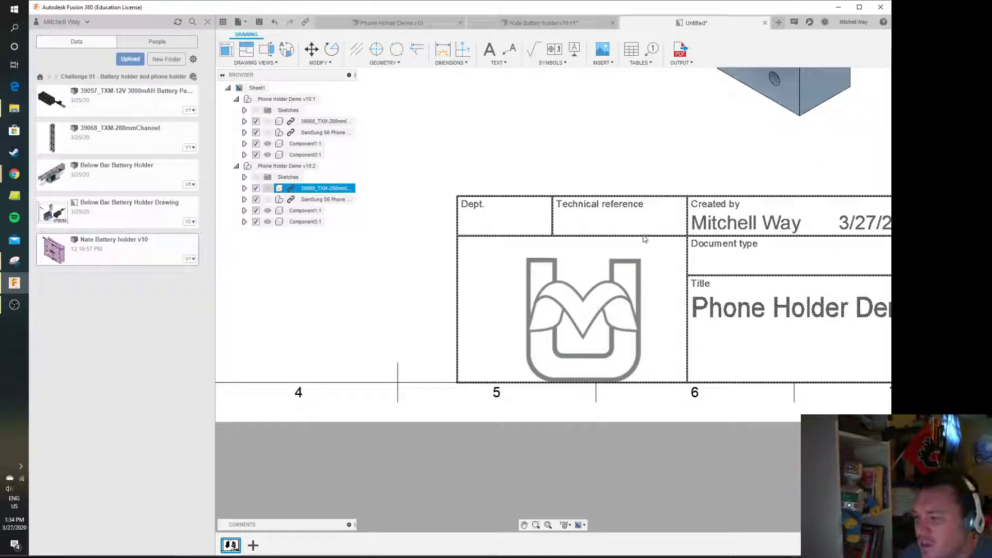
Add a second drawing sheet and return to the first sheet
scroll(610, 191, "down", 4)
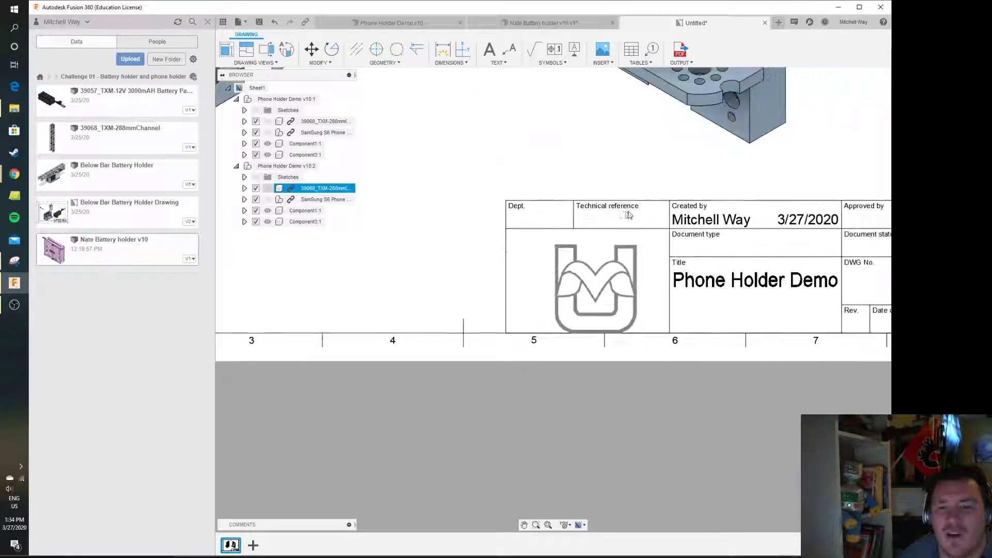
scroll(511, 288, "down", 5)
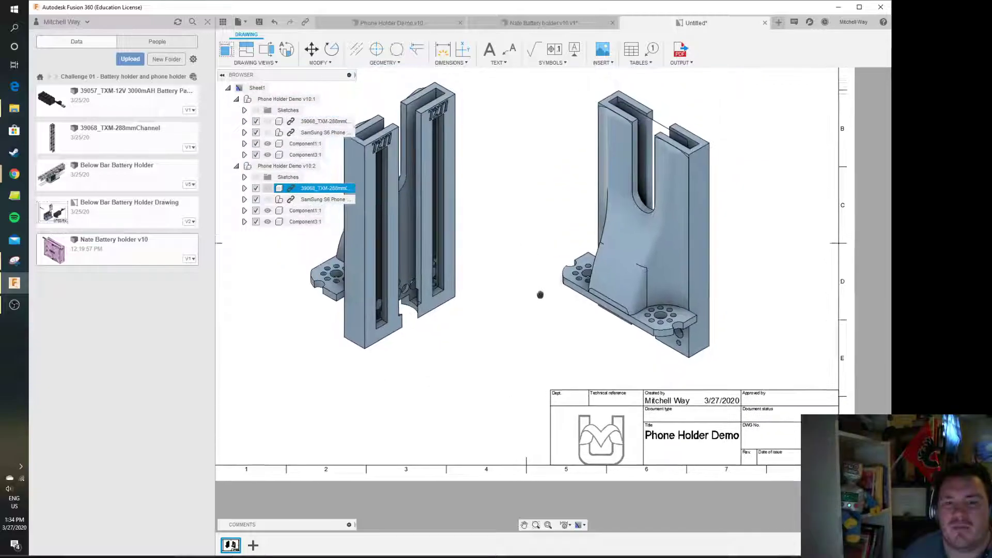
middle_click_drag(543, 266, 549, 302)
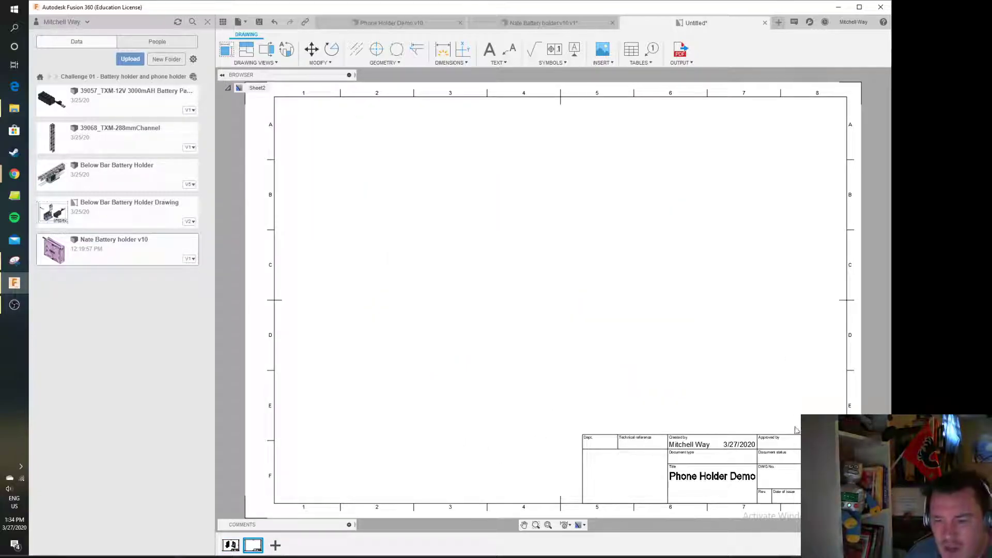
left_click(231, 546)
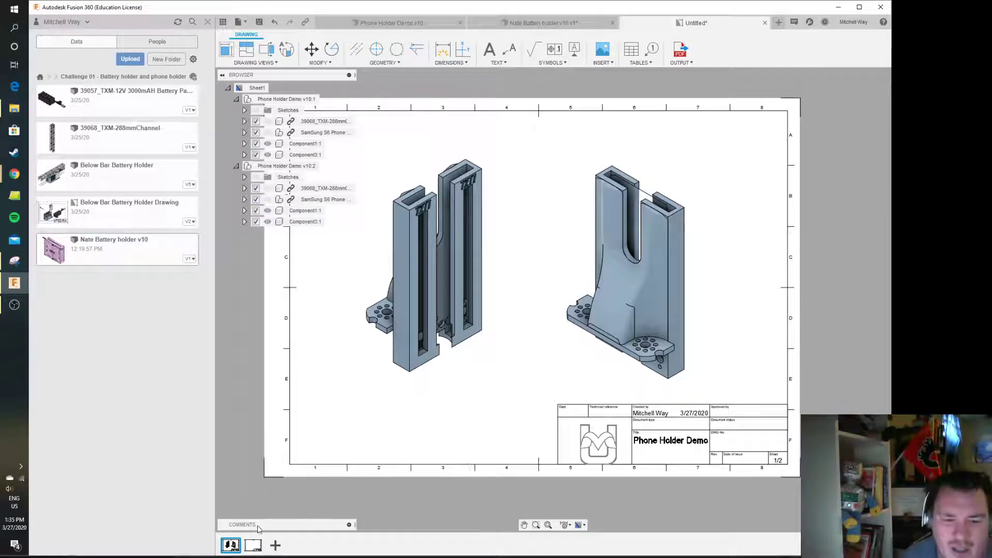
On the second sheet, place a Right-orientation base view at scale 1.5 using the visible-edges style
left_click(253, 545)
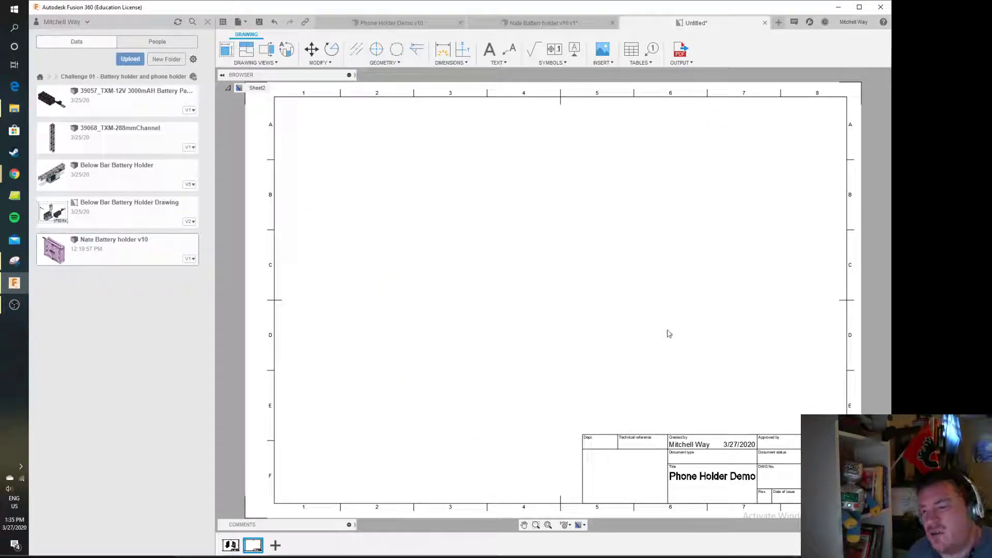
left_click(226, 49)
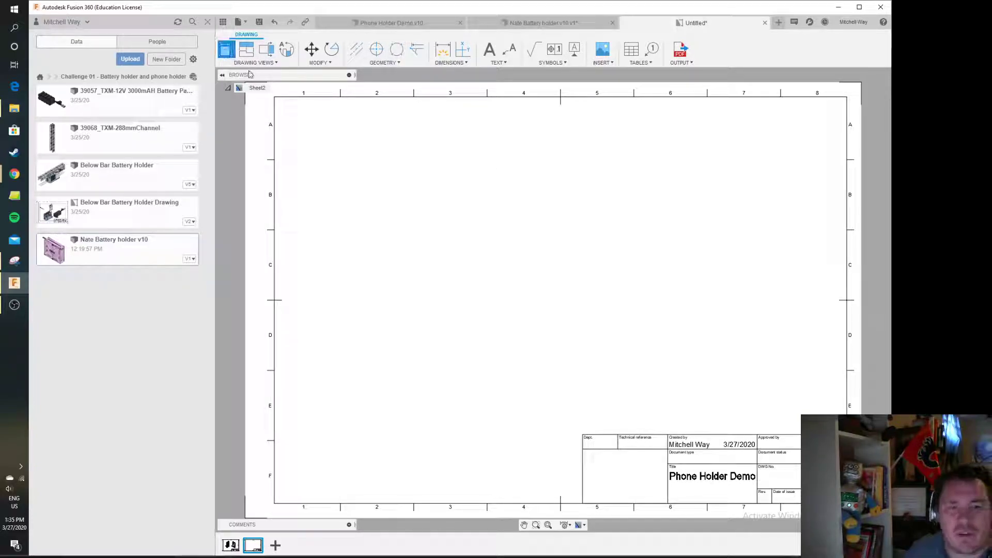
left_click(530, 219)
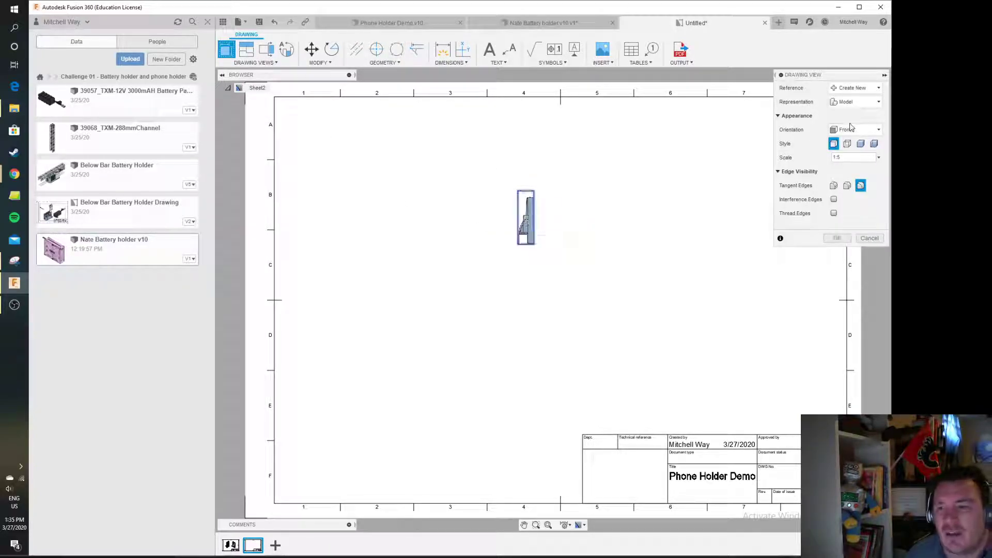
left_click(855, 129)
left_click(847, 165)
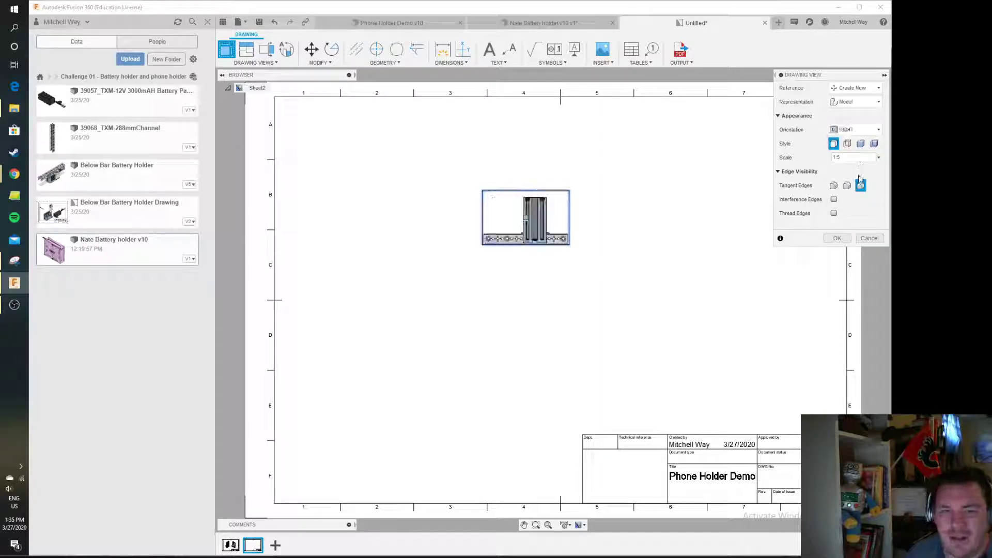
left_click(852, 159)
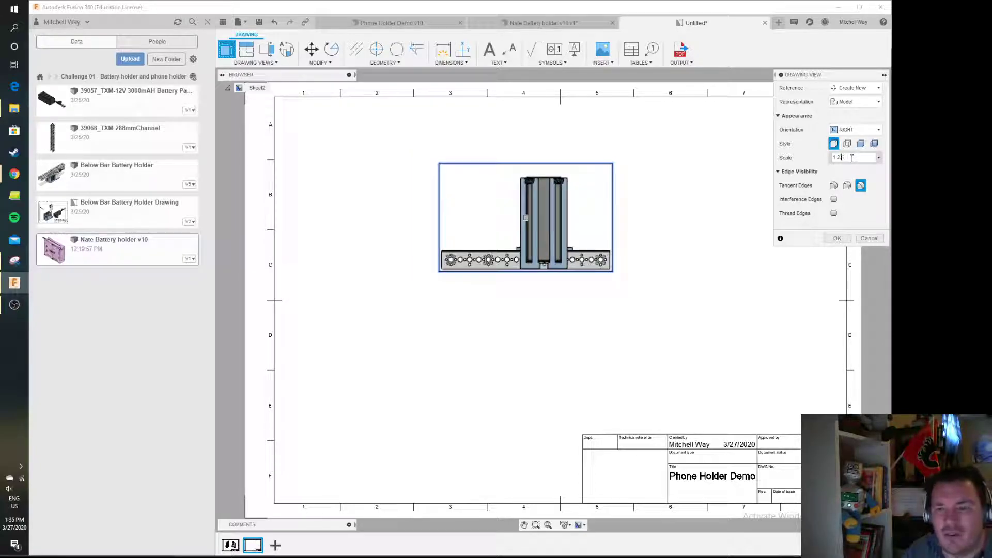
key("BackSpace")
type("1.5")
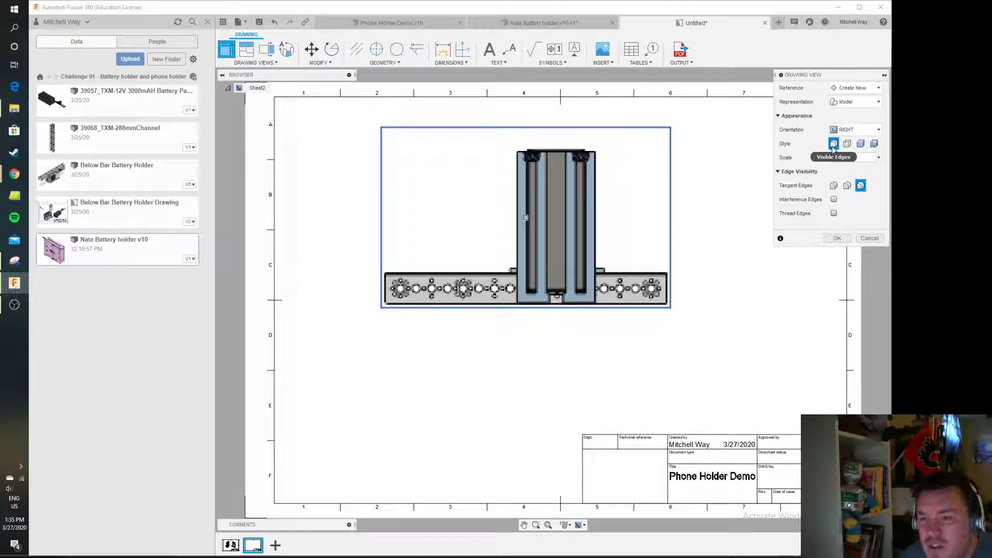
left_click(833, 144)
left_click(837, 238)
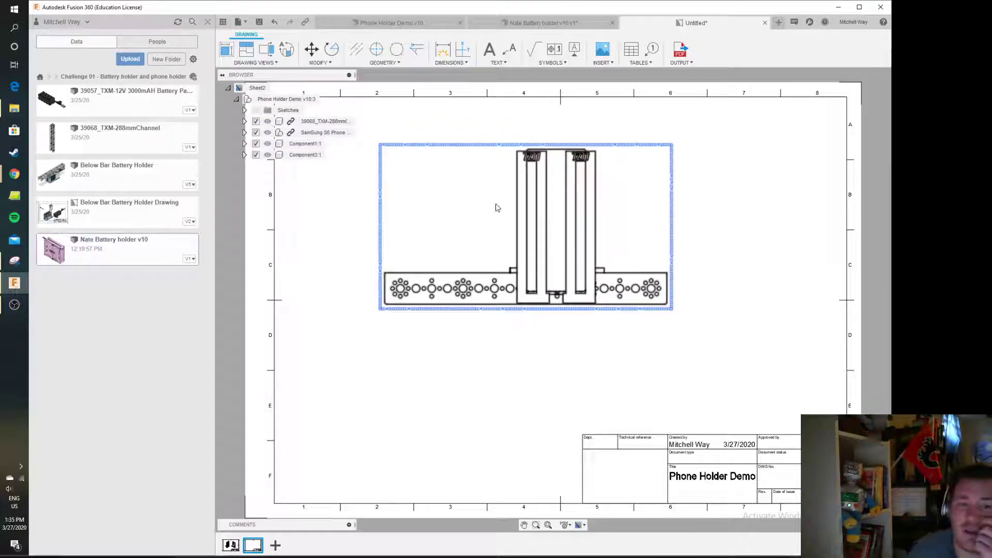
Hide the channel and Samsung S6 phone components in the new base view
left_click(267, 122)
left_click(267, 133)
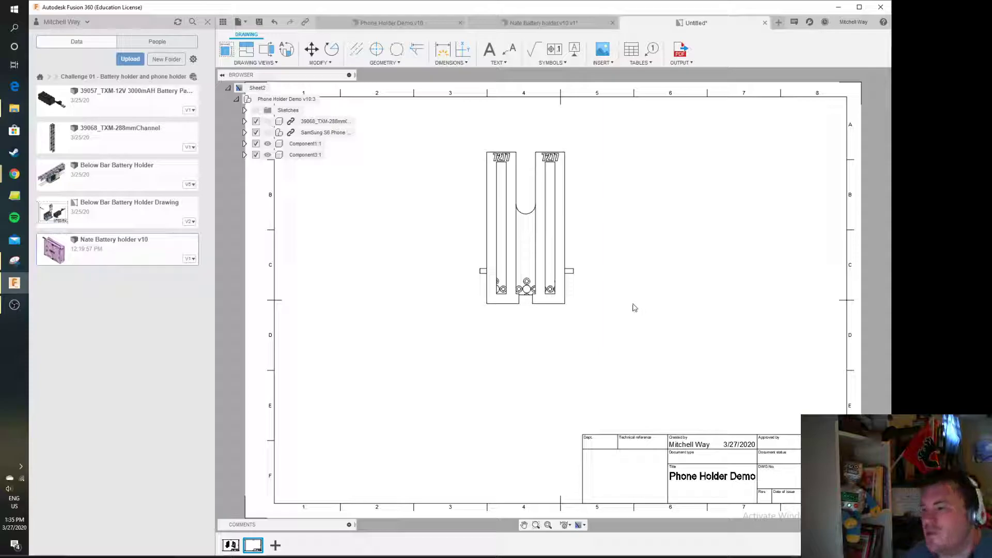
Project a side view to the left and a bottom view beneath the front view
left_click(246, 49)
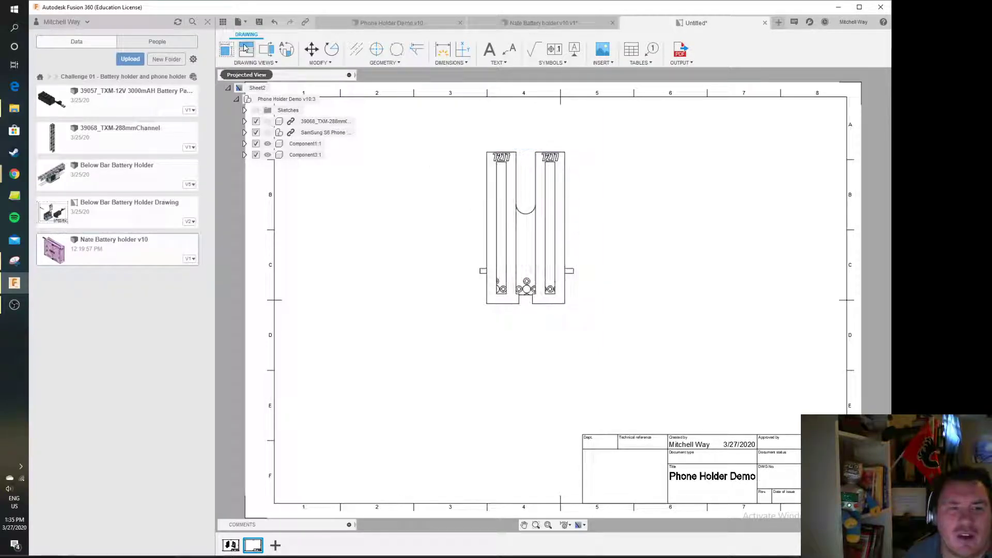
left_click(511, 228)
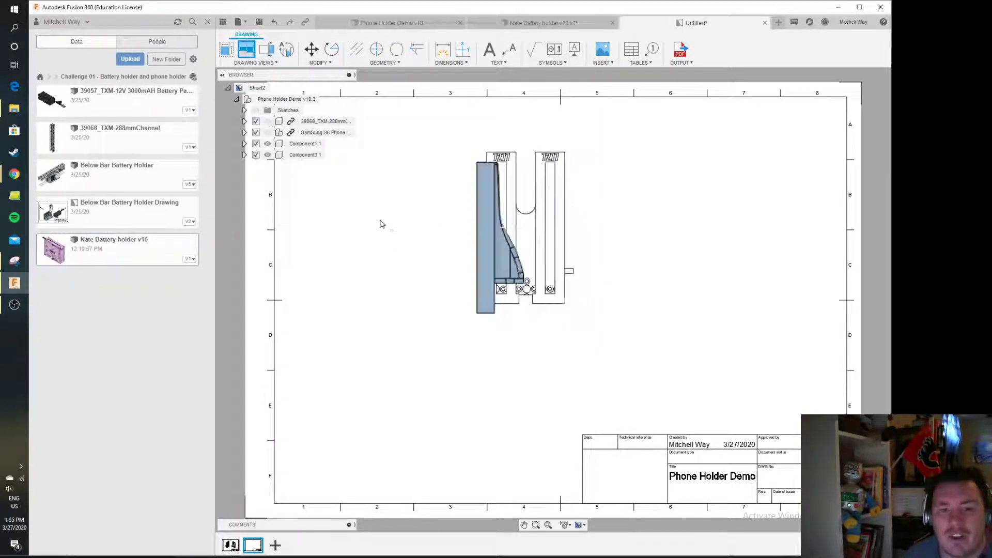
left_click(392, 230)
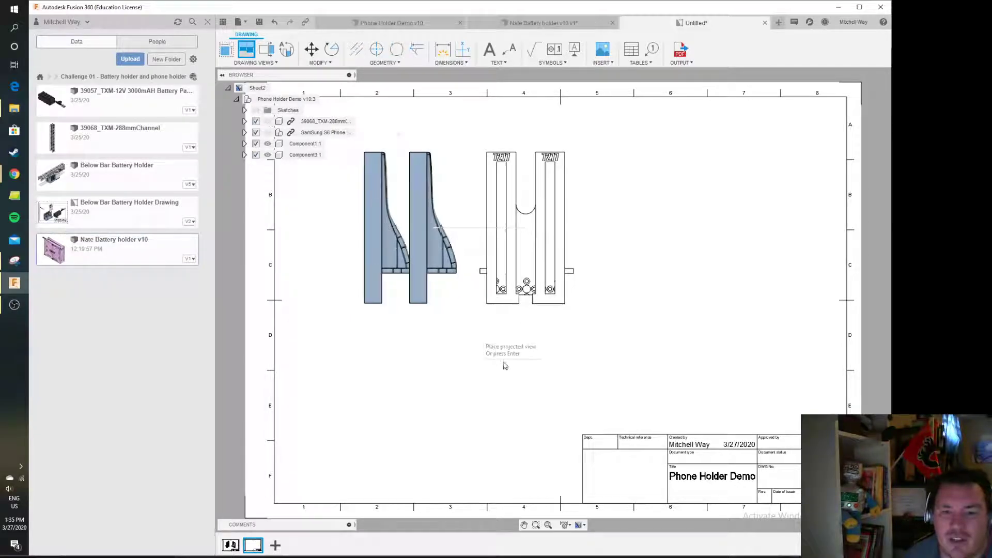
left_click(527, 379)
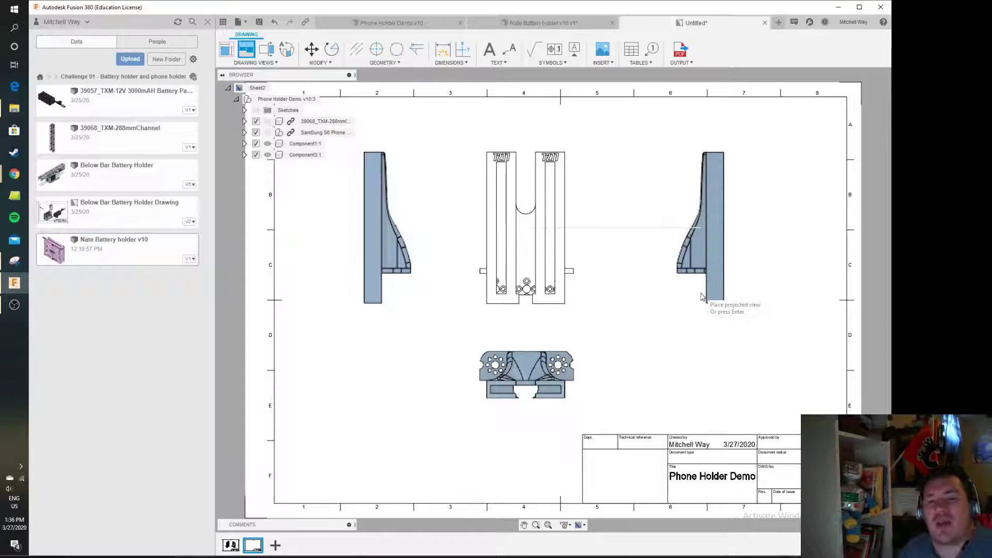
right_click(685, 257)
left_click(719, 260)
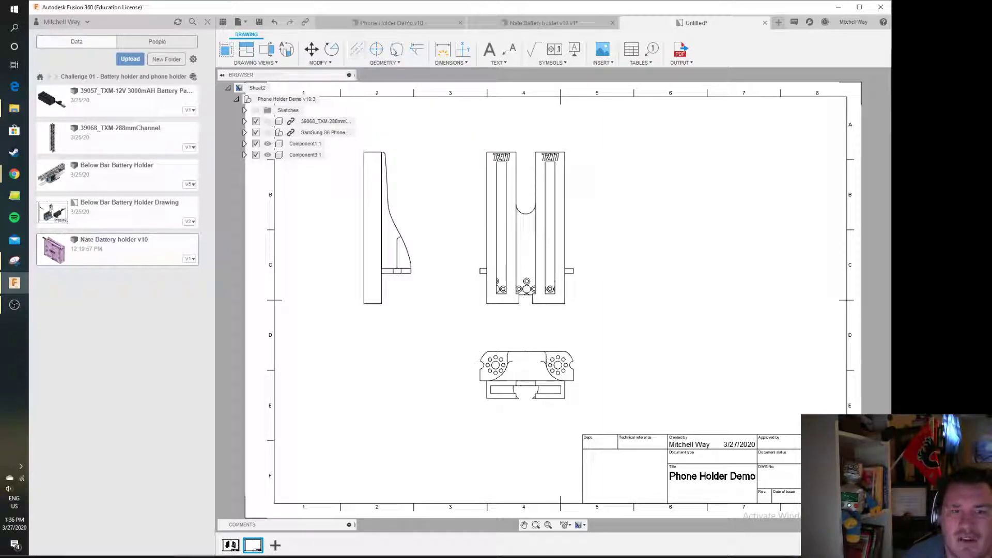
Dimension the overall height of the front view on its right side
left_click(383, 63)
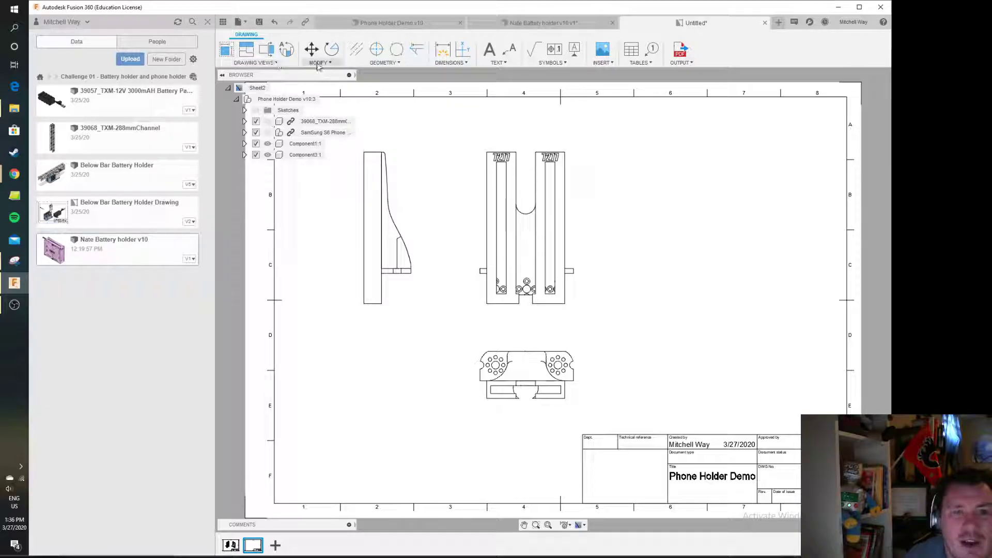
left_click(443, 51)
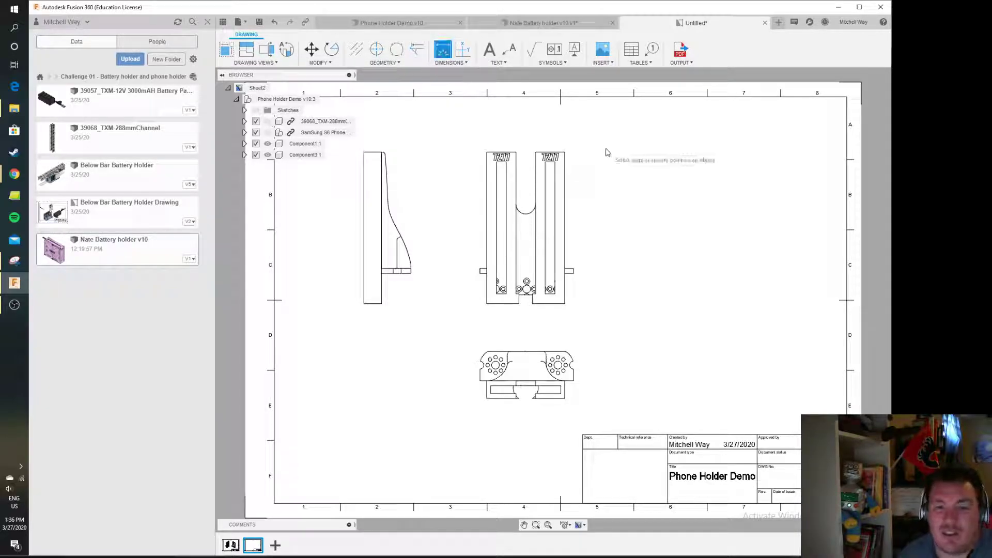
left_click(565, 153)
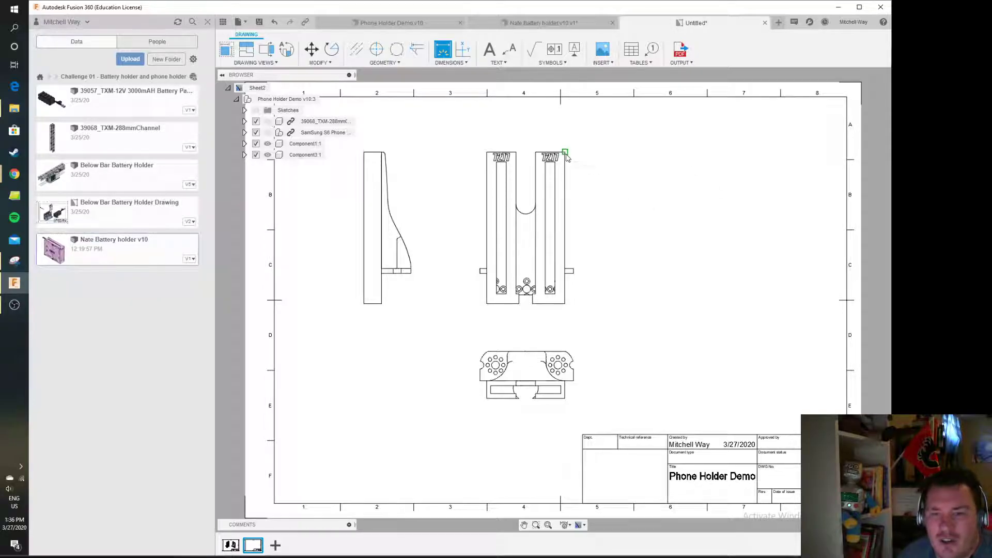
left_click(565, 304)
left_click(598, 292)
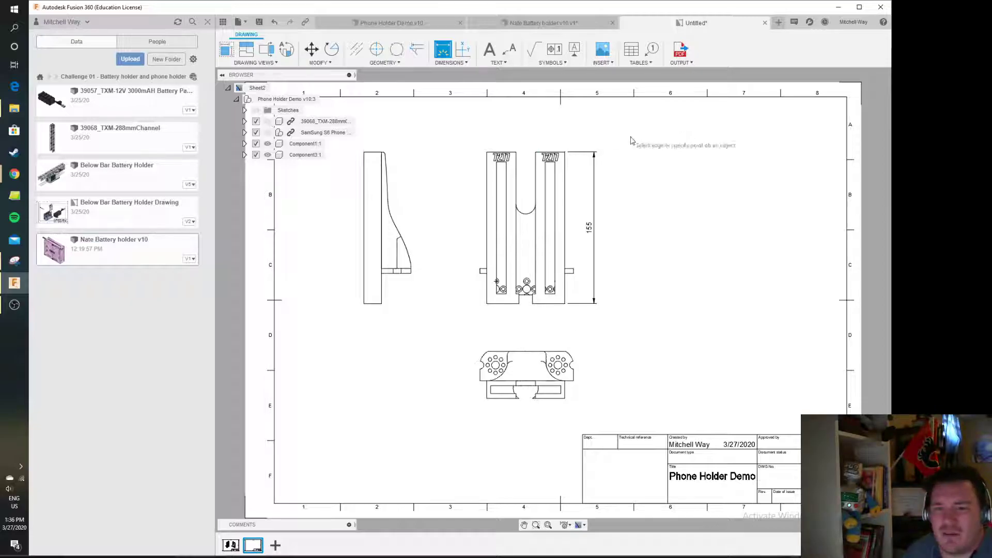
key("Escape")
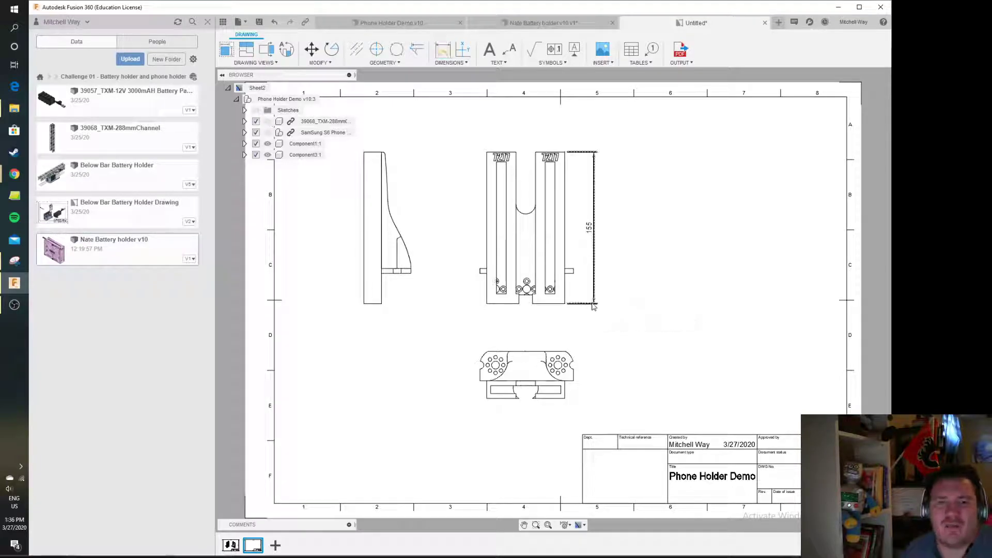
Add a leader note reading "Cutout for phone USB" pointing to the notch at the front view's base
left_click(510, 49)
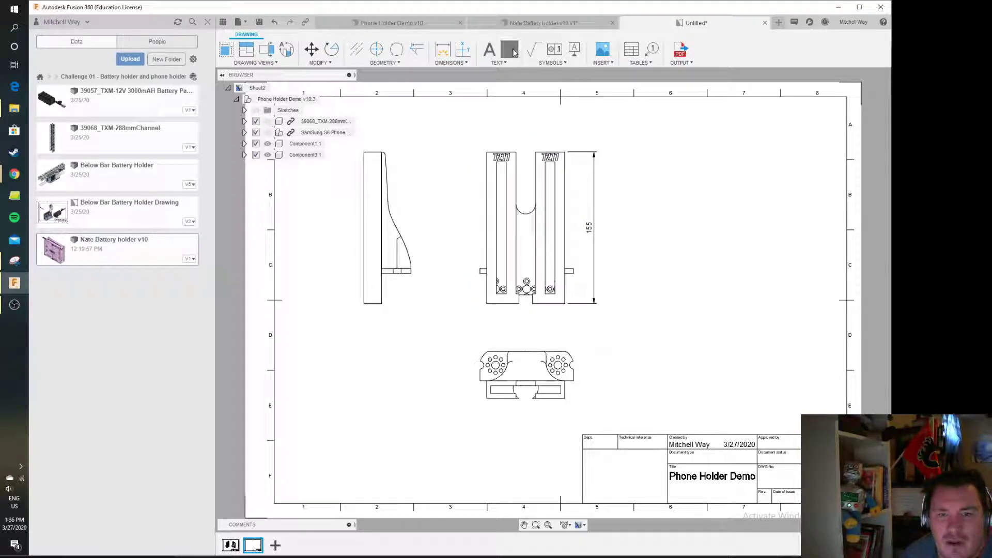
left_click(533, 305)
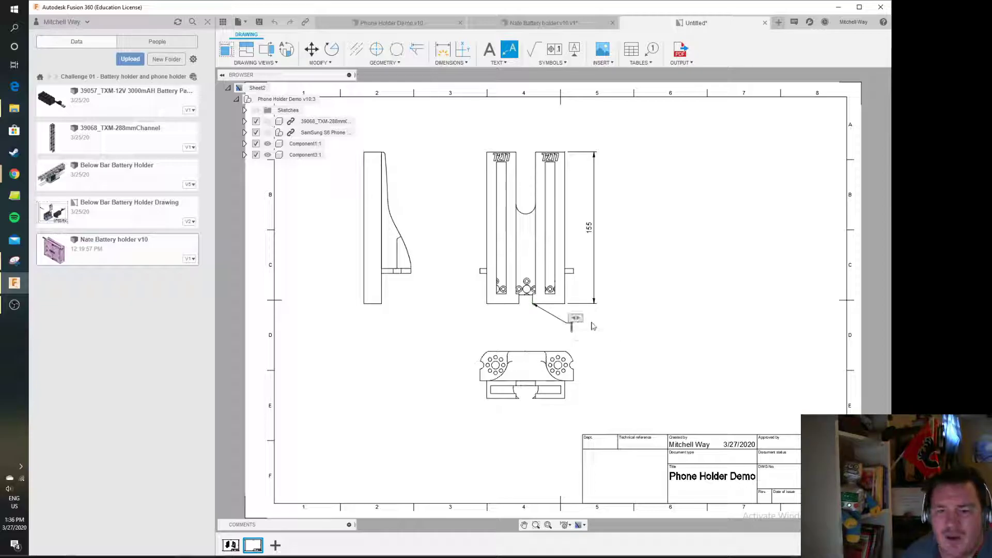
left_click(593, 325)
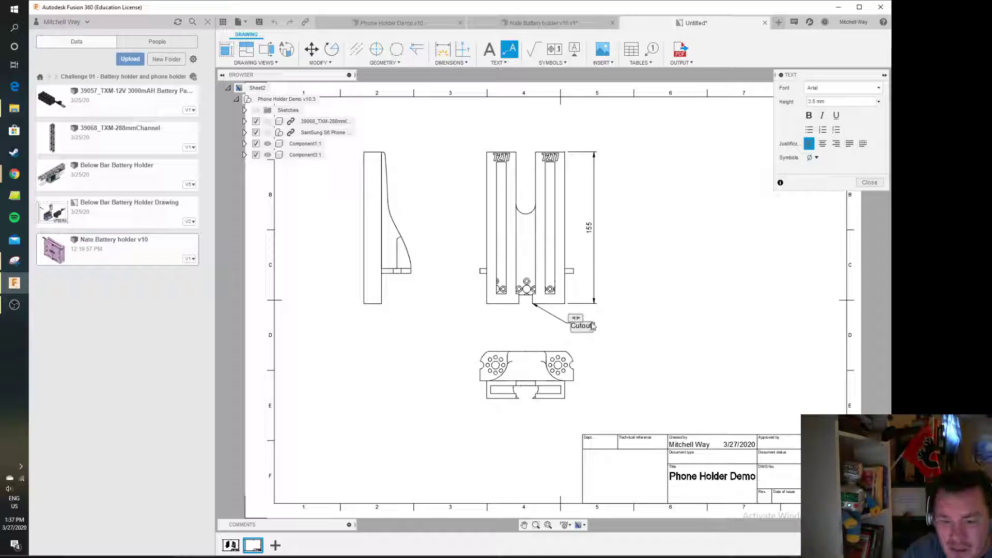
type("Cutout for phone USB")
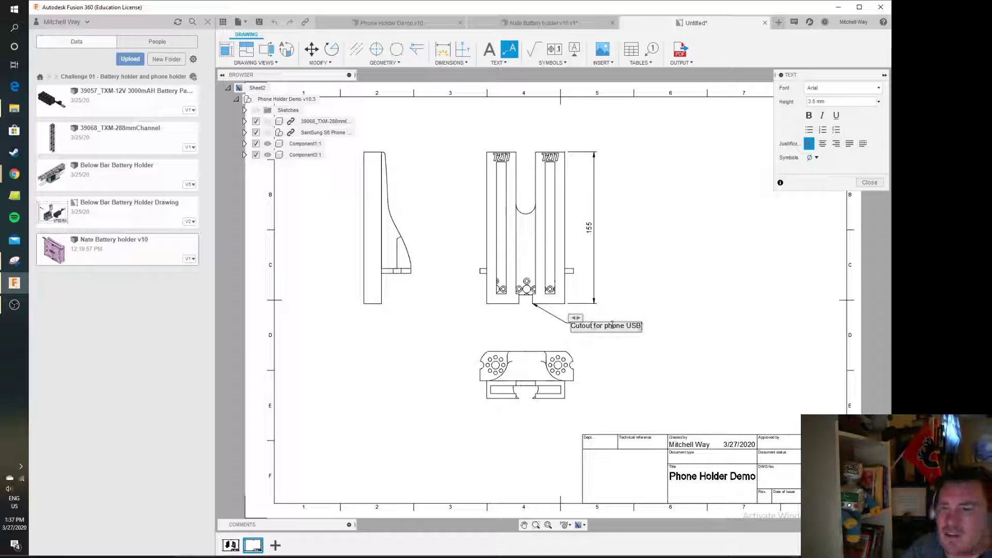
left_click(870, 183)
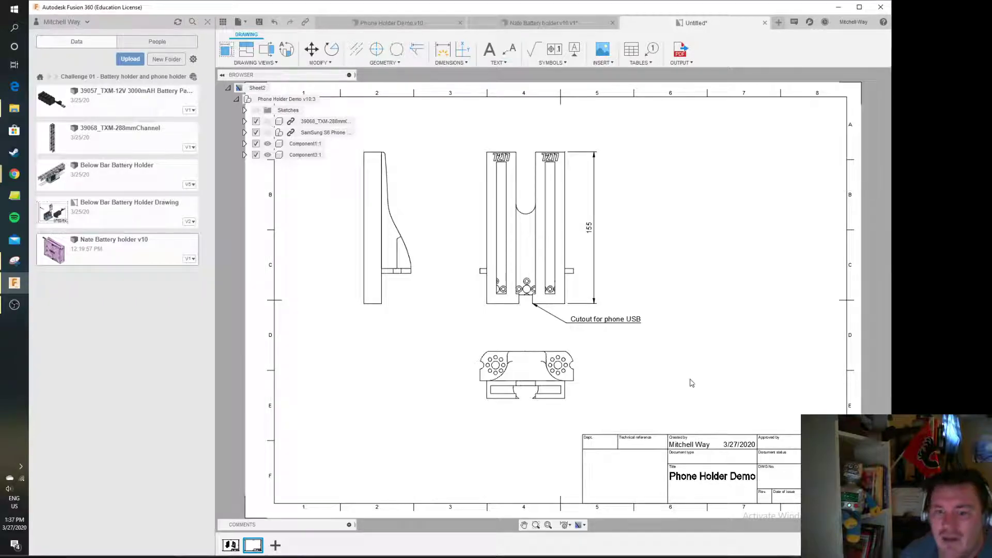
scroll(611, 316, "up", 5)
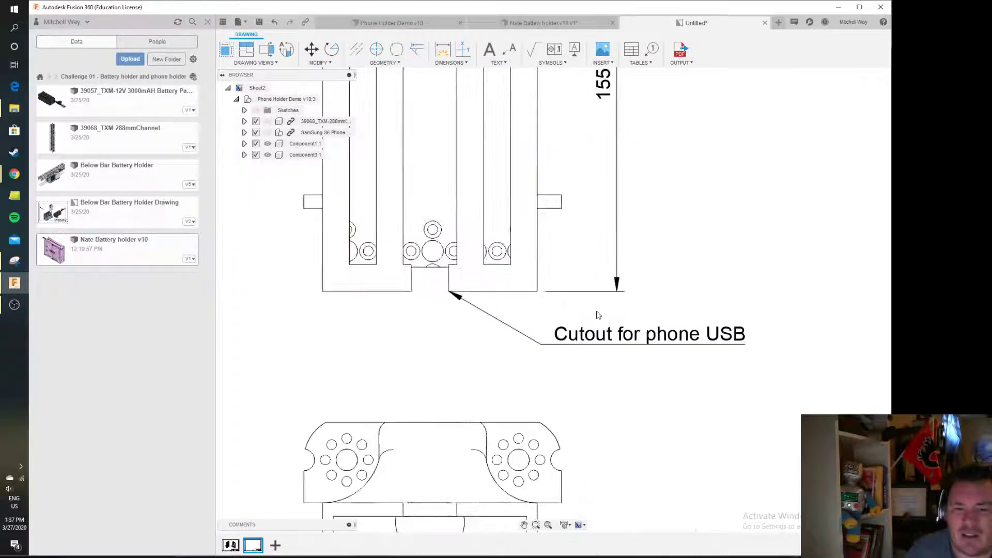
scroll(449, 310, "down", 5)
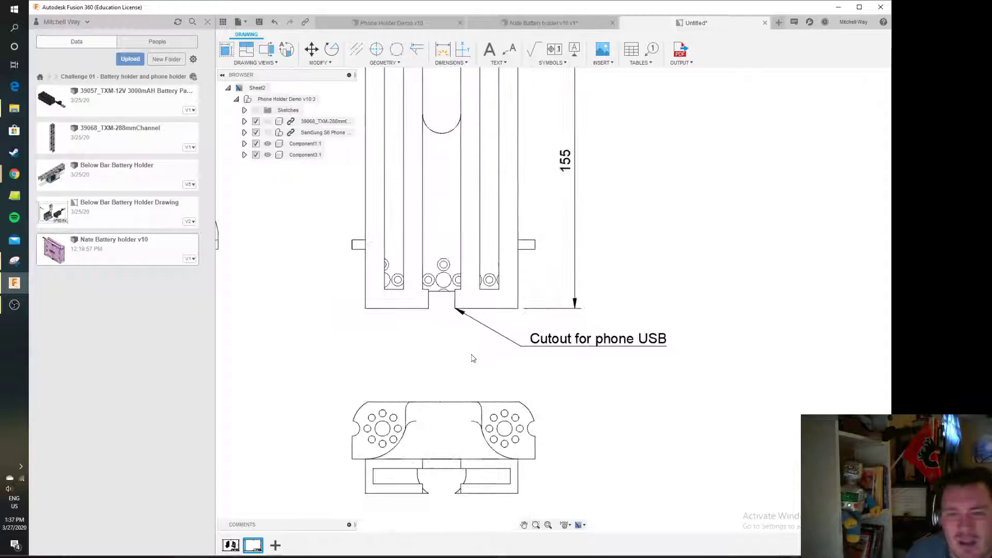
middle_click_drag(427, 348, 482, 344)
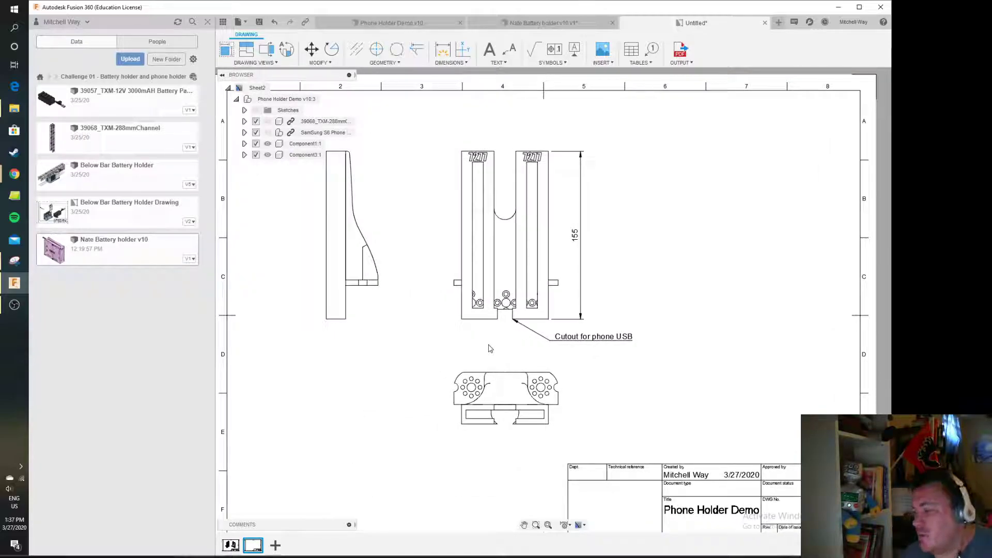
mouse_move(652, 381)
middle_mouse_down()
mouse_move(660, 344)
mouse_move(665, 357)
middle_mouse_up()
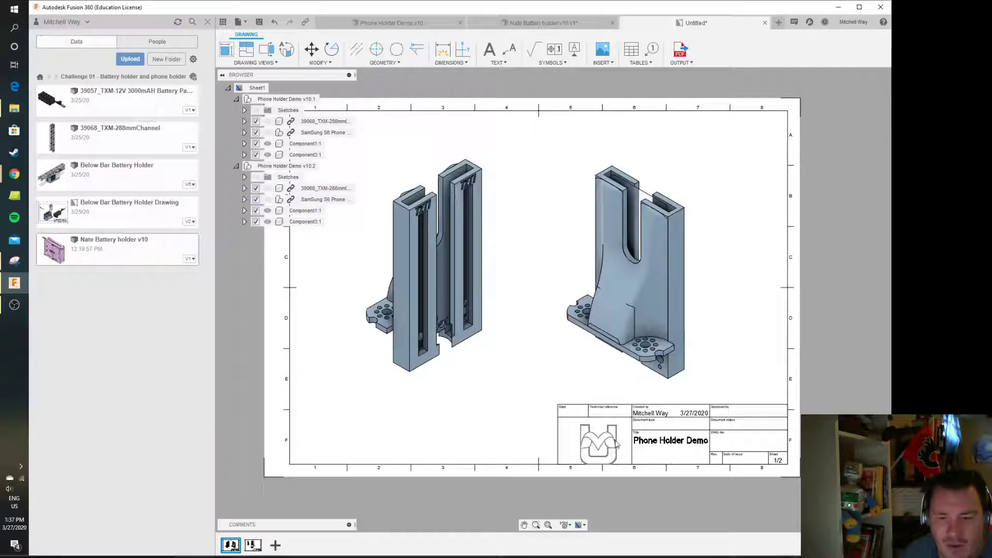
left_click(615, 443)
key("m")
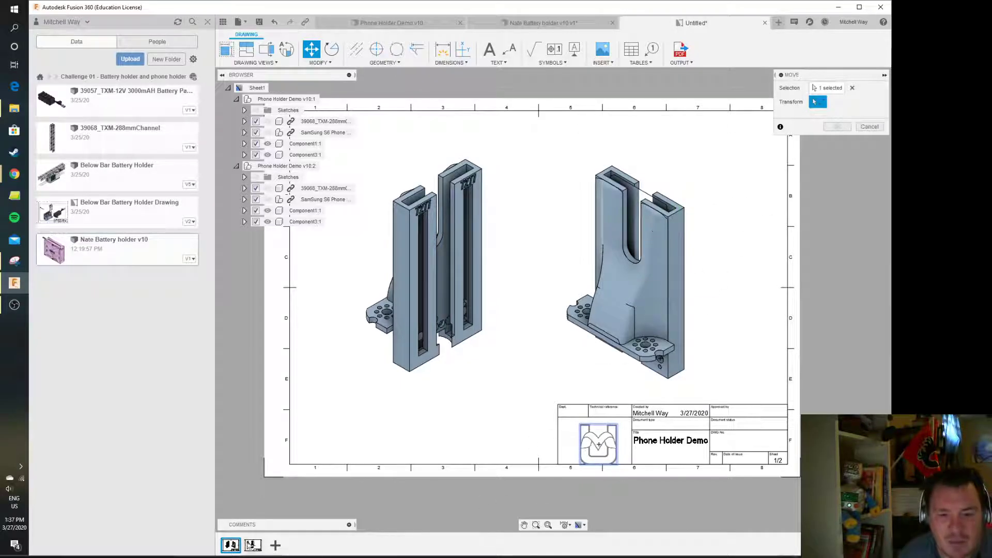
left_click(253, 546)
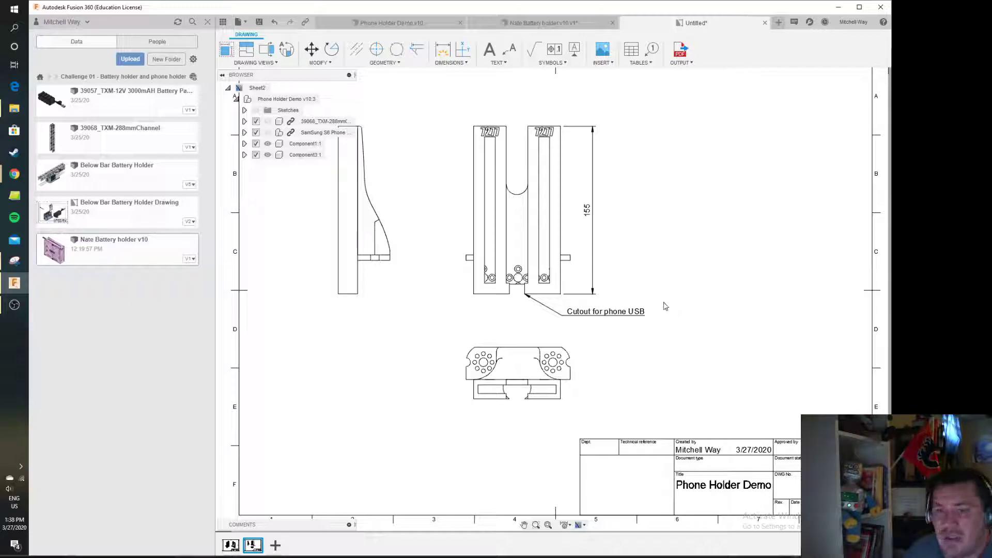
Start a PDF output of the drawing covering all sheets, with Open PDF and Lineweights enabled
left_click(680, 52)
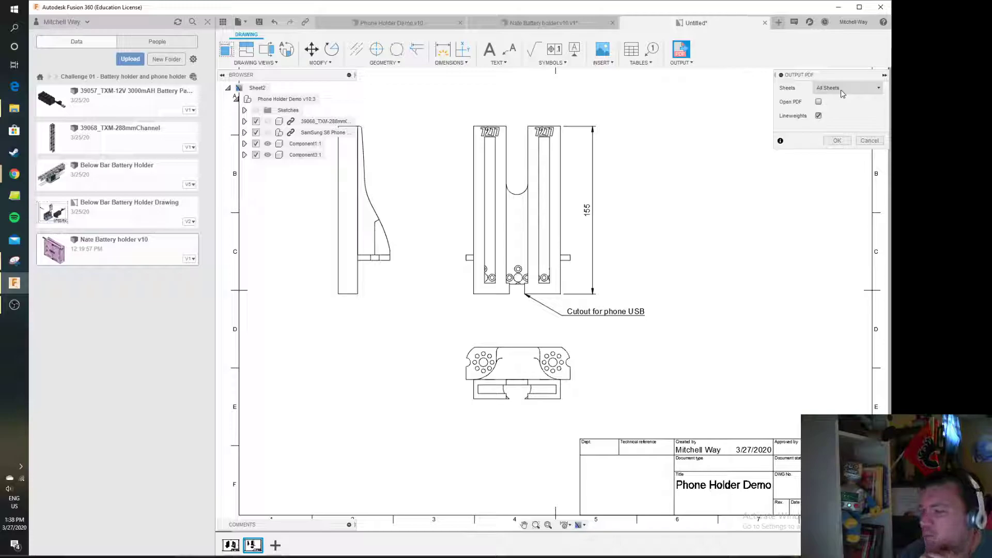
left_click(841, 89)
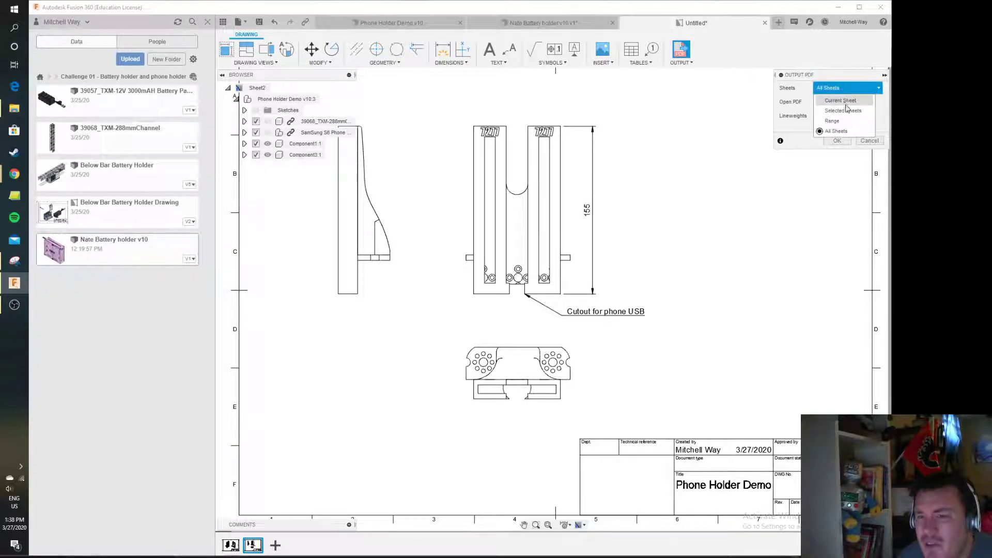
left_click(847, 131)
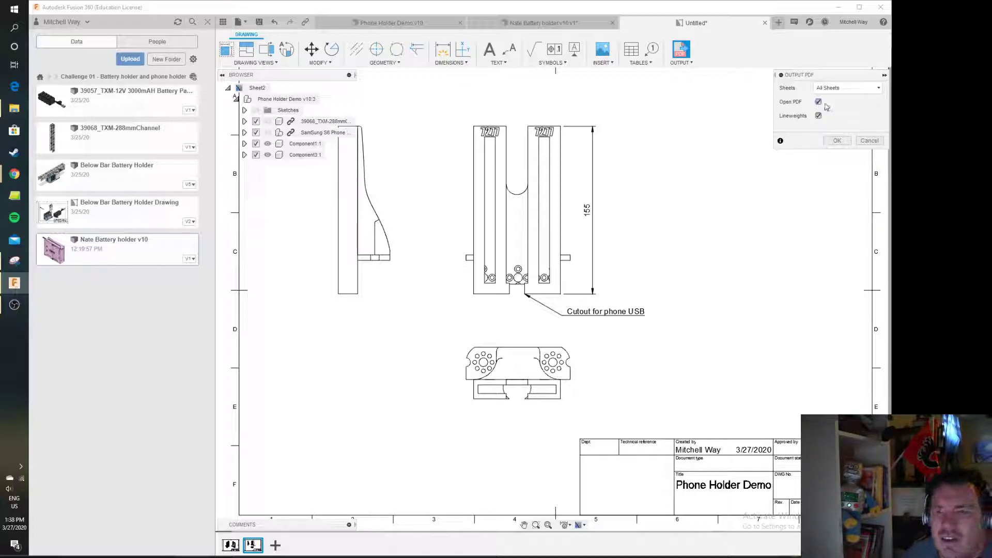
left_click(837, 141)
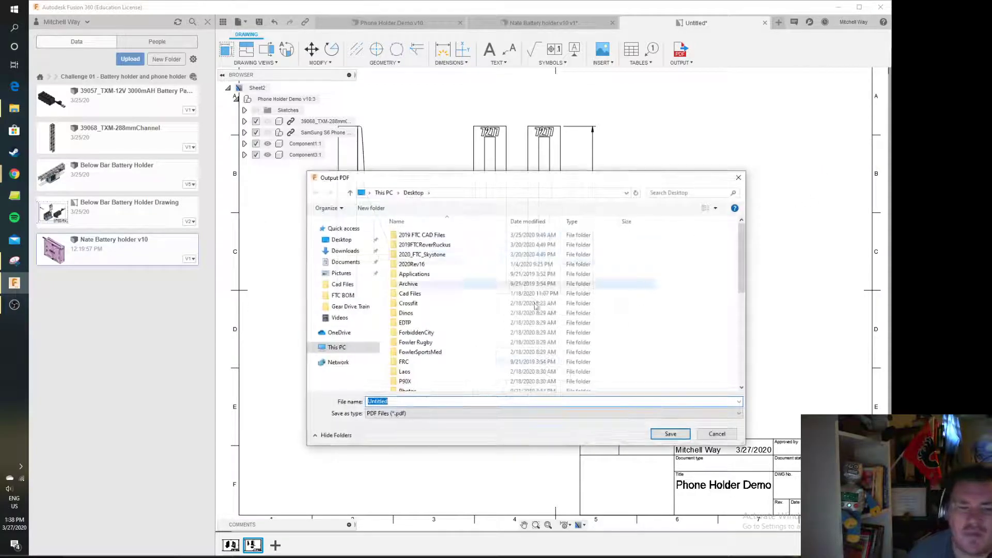
Save the PDF to the Desktop with the file name 7277 Way Phone Holder
type("7277 Way Phone Holder.stl")
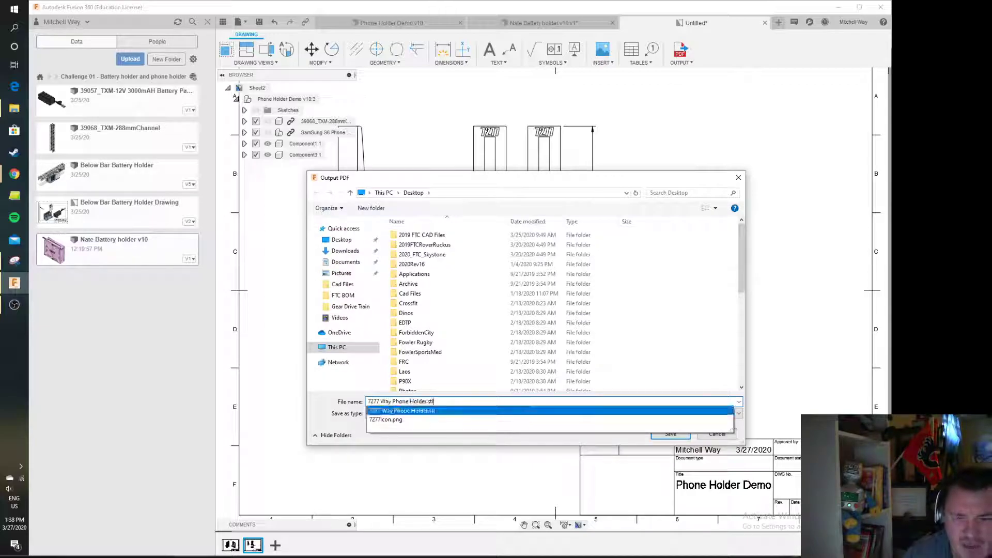
left_click(458, 410)
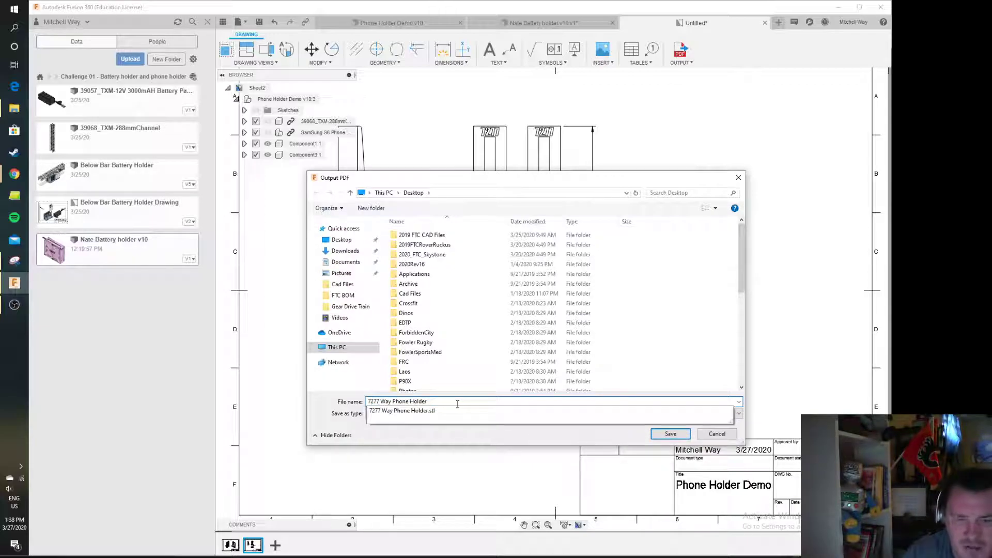
key("Return")
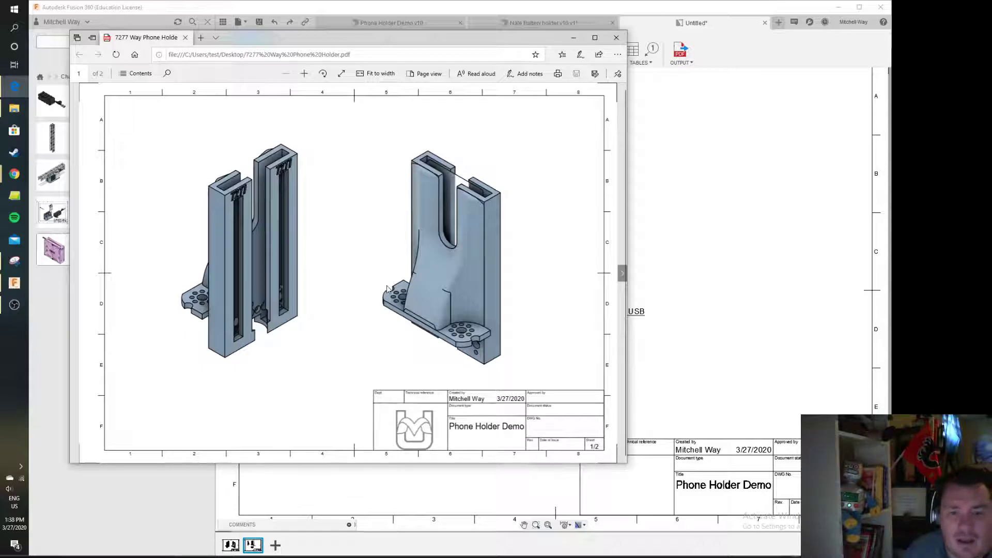
Page through both sheets of the exported PDF in the viewer
scroll(387, 288, "down", 3)
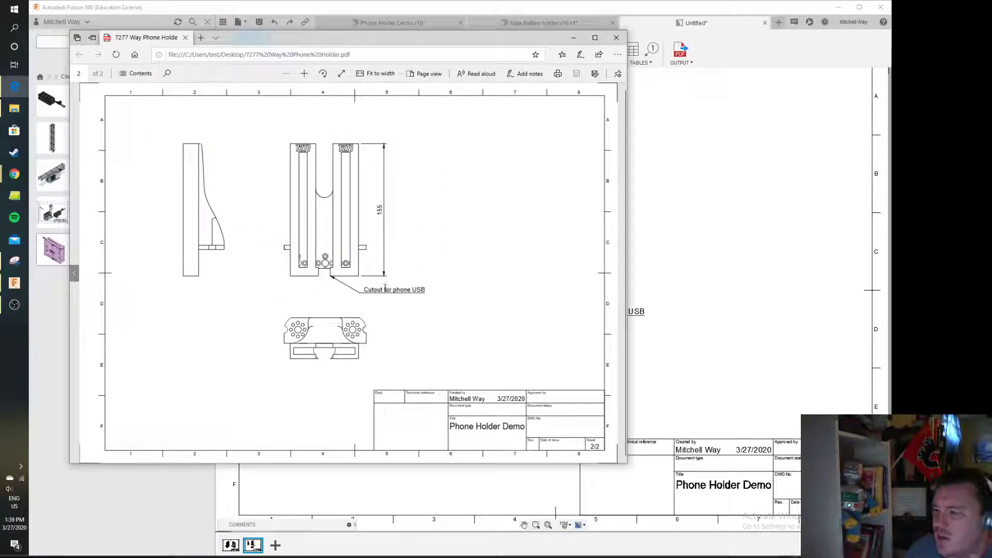
scroll(385, 290, "up", 3)
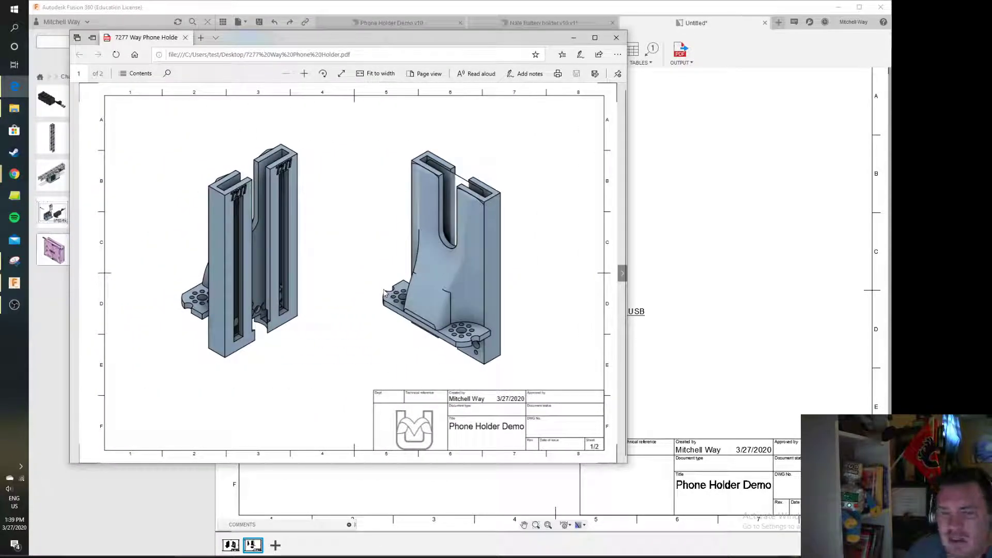
scroll(402, 274, "down", 3)
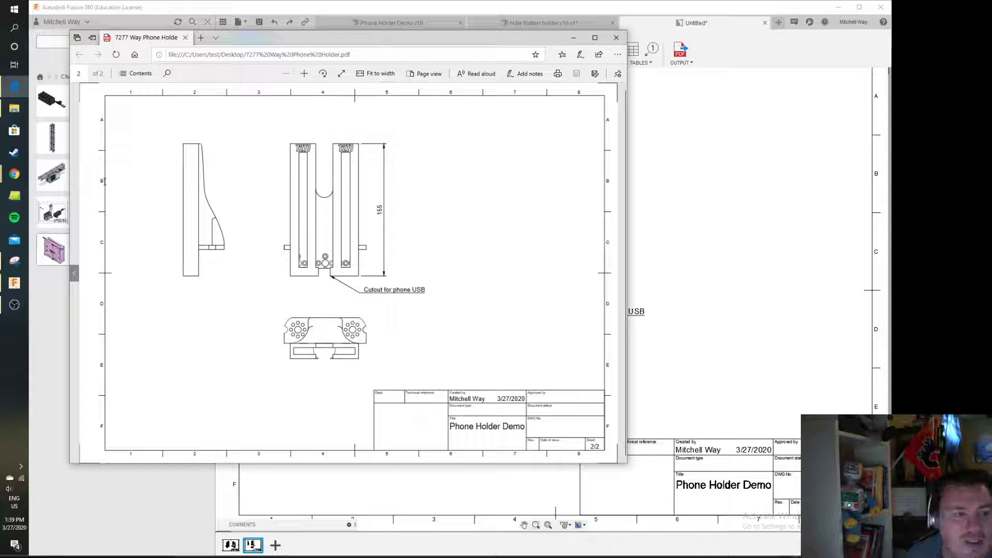
Switch to Google Drive's Challenge 01 - Basic Parts folder and review the existing 7277 Way Phone Holder.pdf pages
left_click(16, 175)
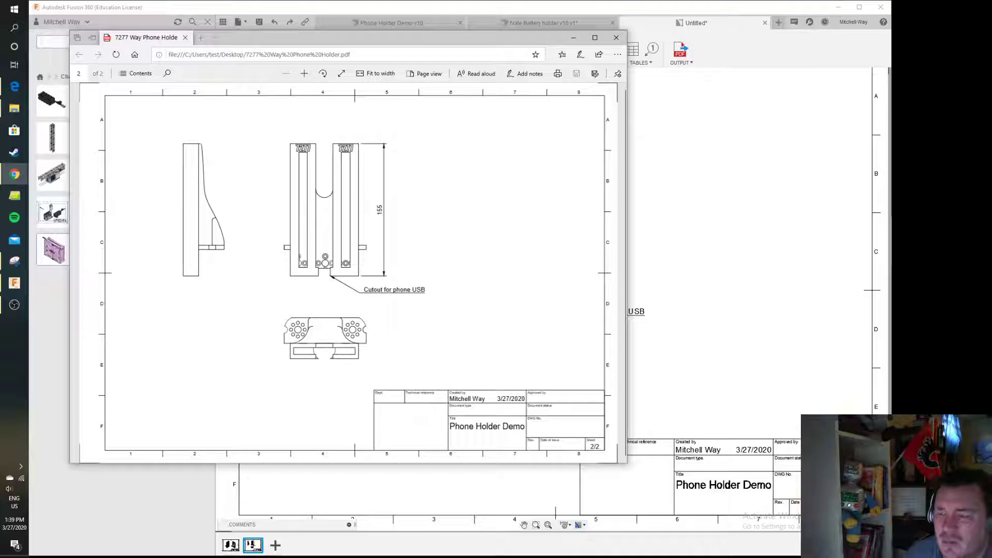
left_click_drag(891, 282, 262, 0)
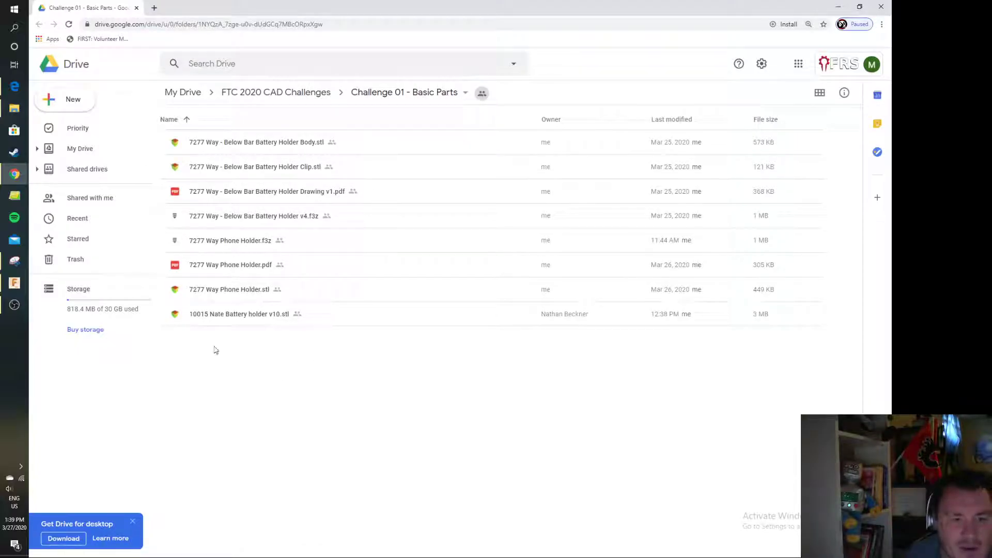
double_click(228, 266)
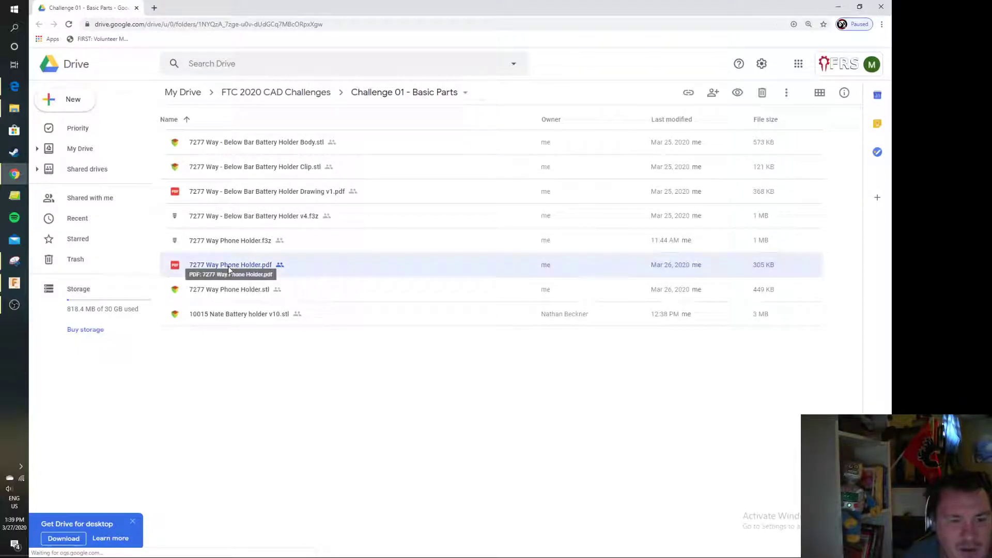
scroll(512, 305, "down", 5)
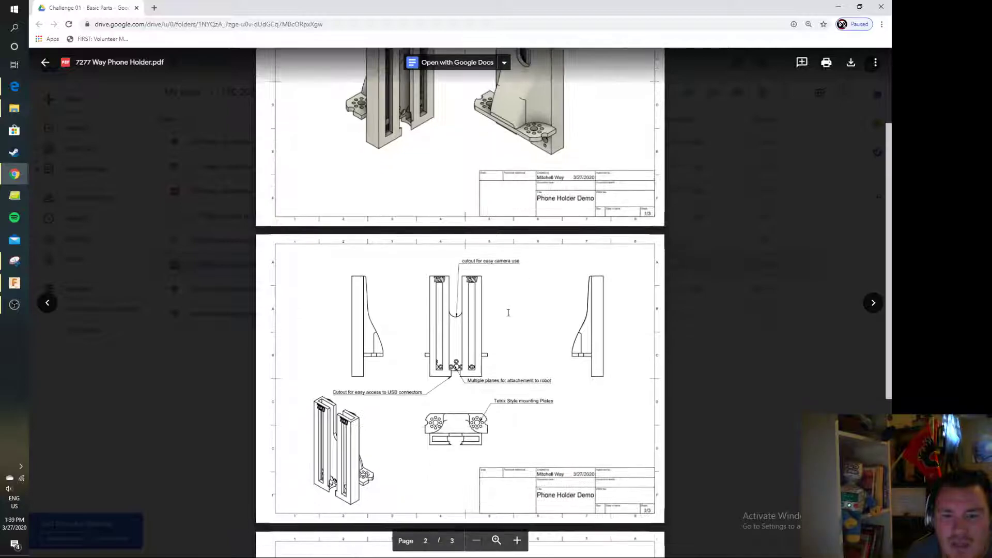
scroll(509, 313, "down", 4)
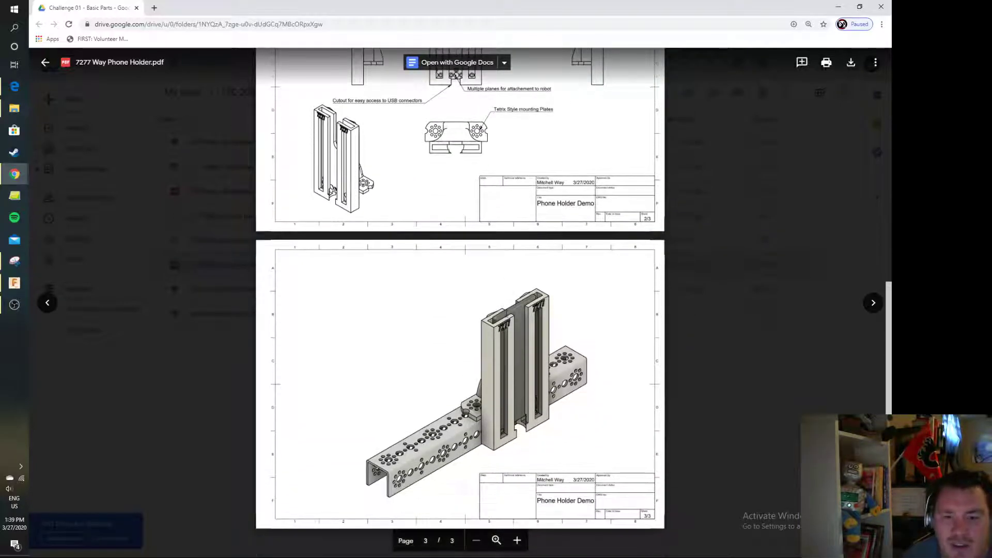
scroll(444, 336, "up", 9)
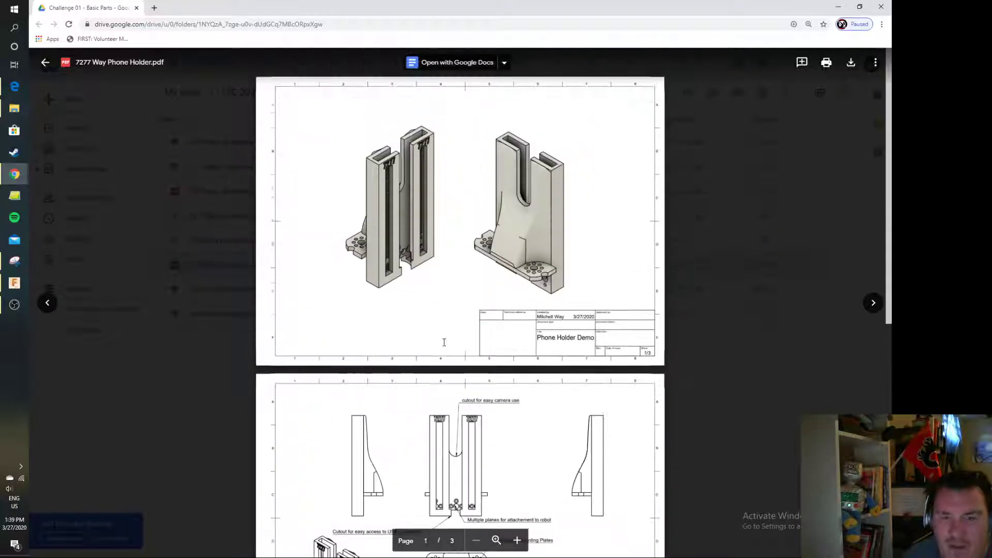
Open and review 7277 Way - Below Bar Battery Holder Drawing v1.pdf in Drive, then minimize the browser
left_click(201, 390)
double_click(249, 192)
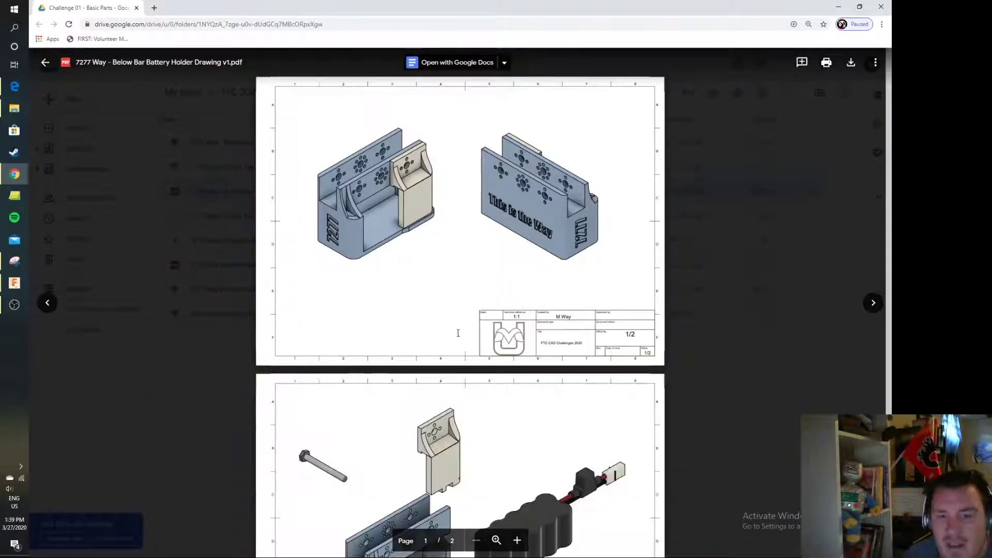
scroll(394, 324, "down", 3)
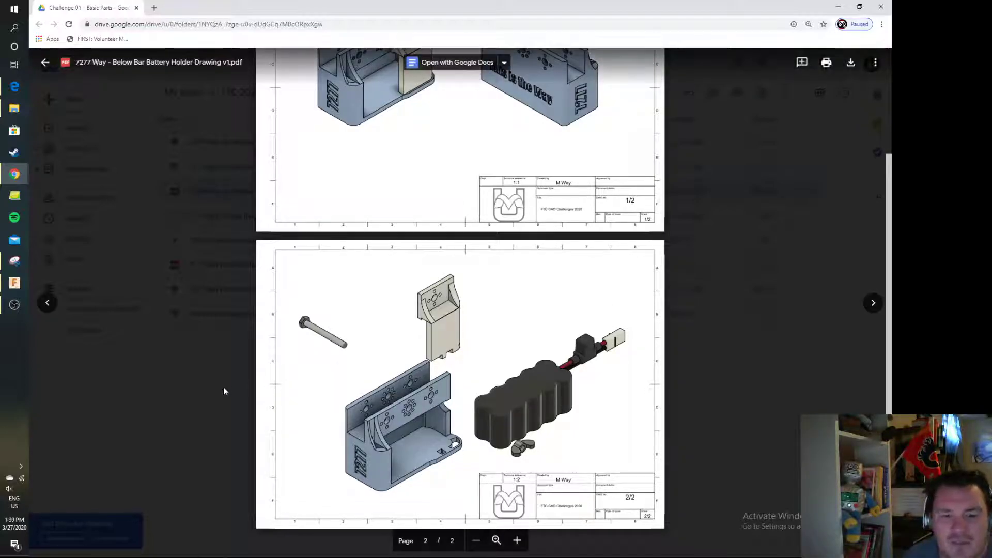
left_click(219, 406)
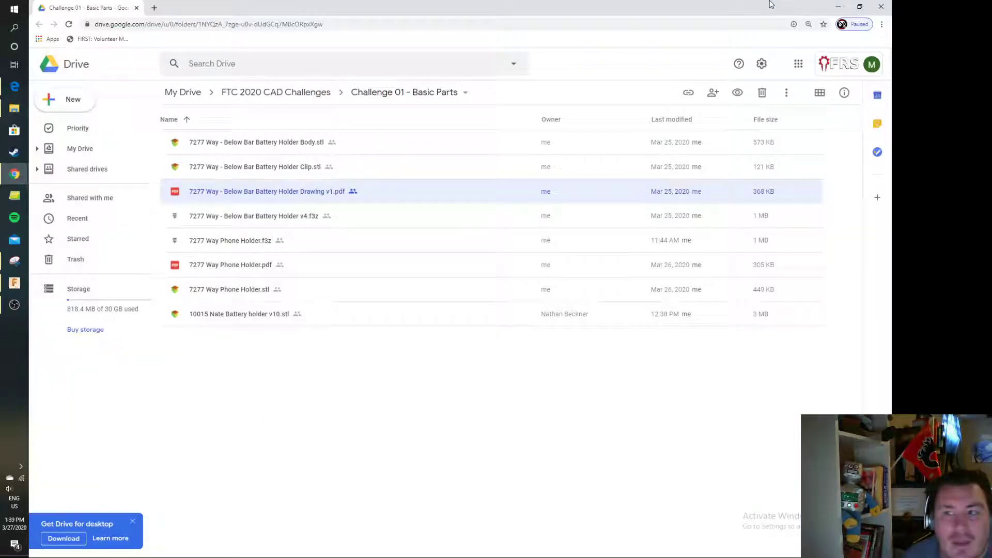
left_click(839, 6)
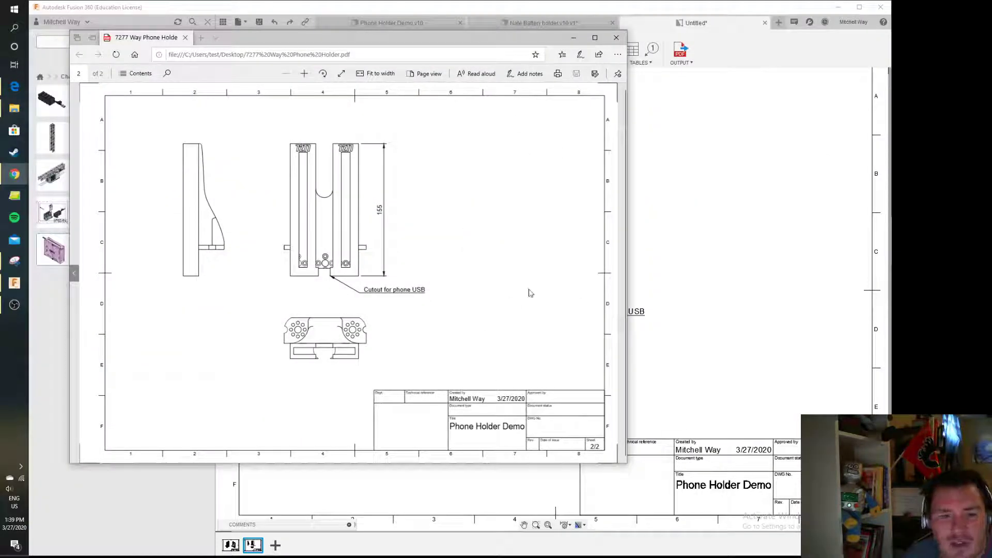